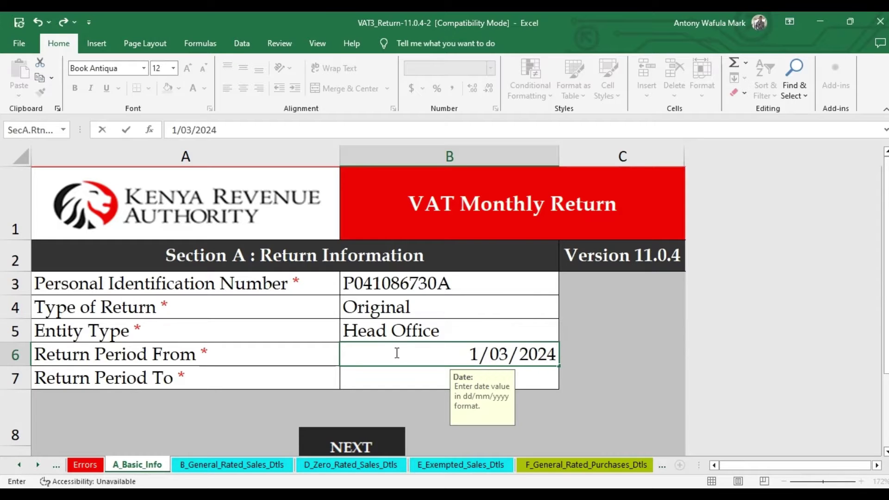
Step: Correct the rejected return start date to 01/03/2024 in dd/mm/yyyy format
key("Return")
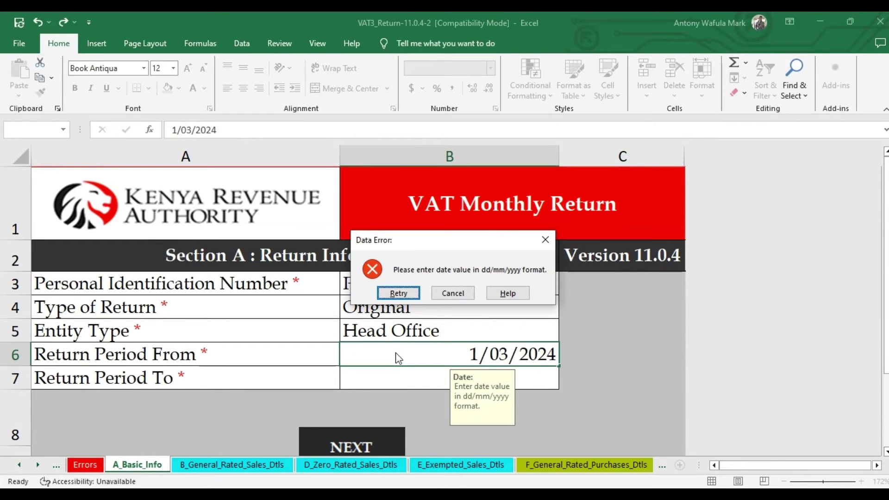
left_click(399, 294)
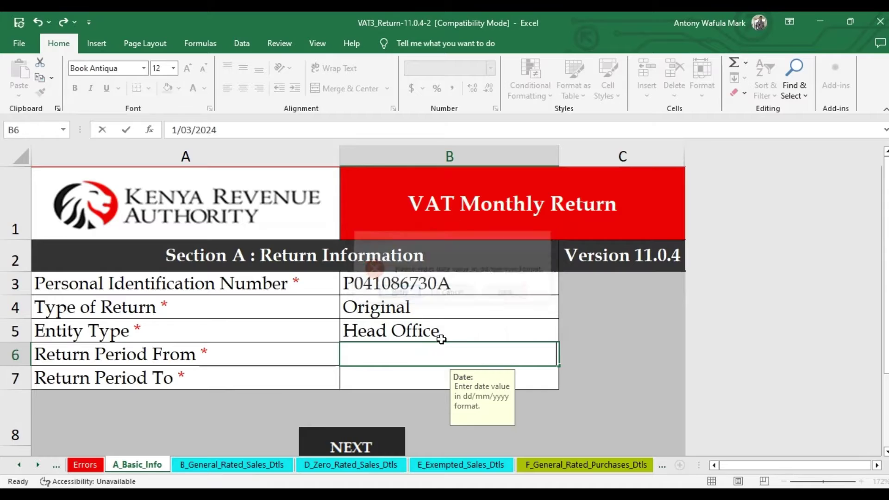
left_click(467, 357)
type("0")
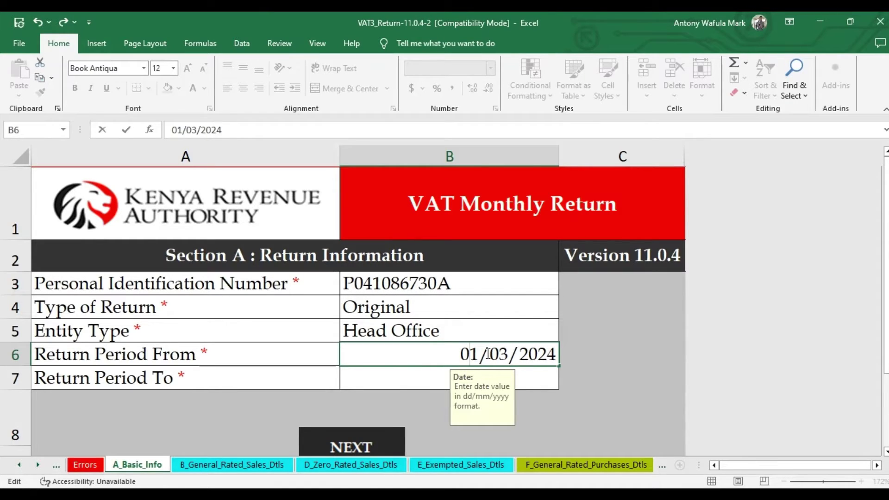
key("Return")
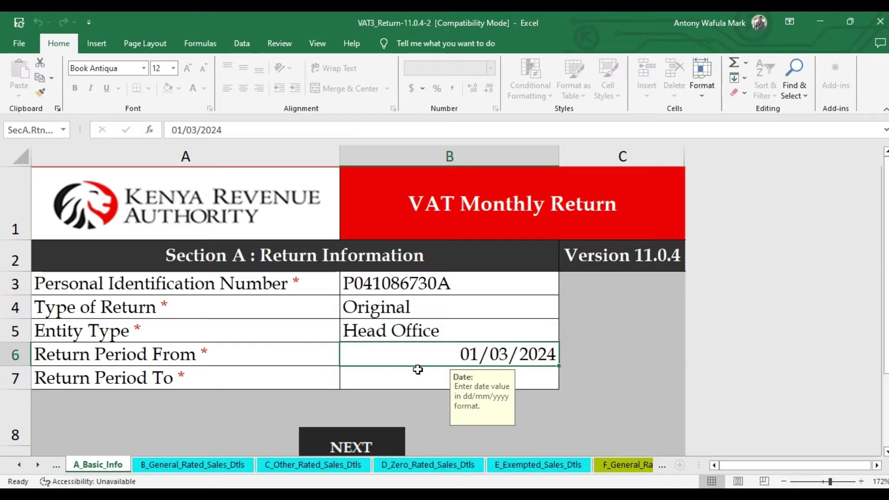
Step: Enter 31/03/2024 as the Return Period To date in B7
left_click(418, 370)
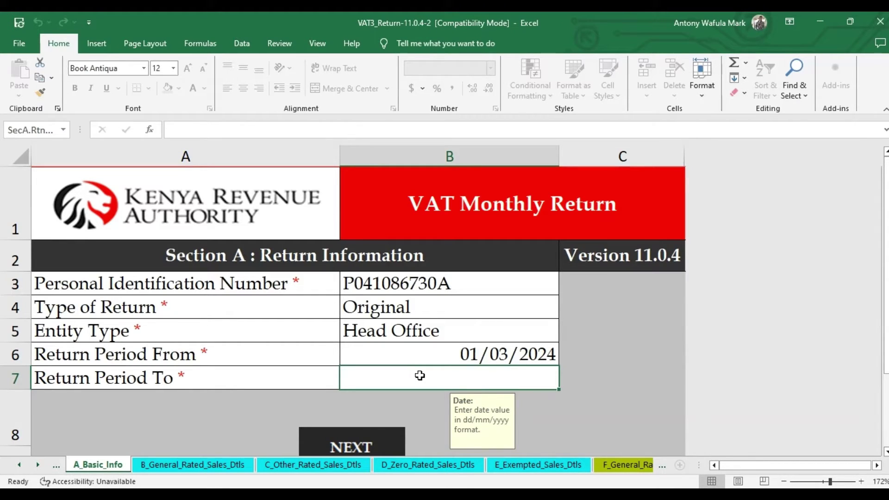
type("31")
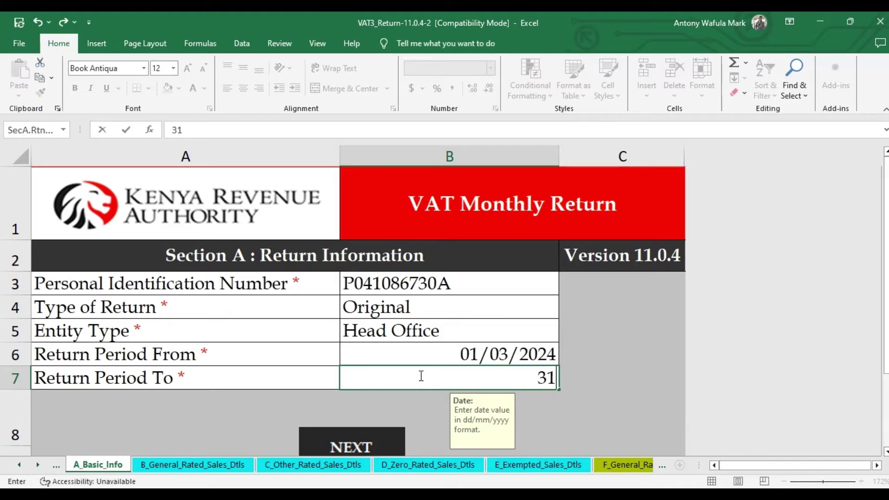
type("/03/")
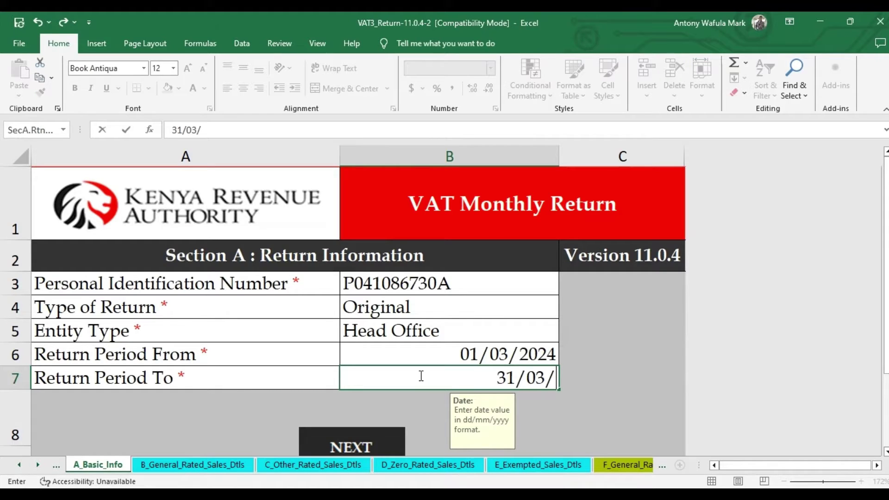
type("2024")
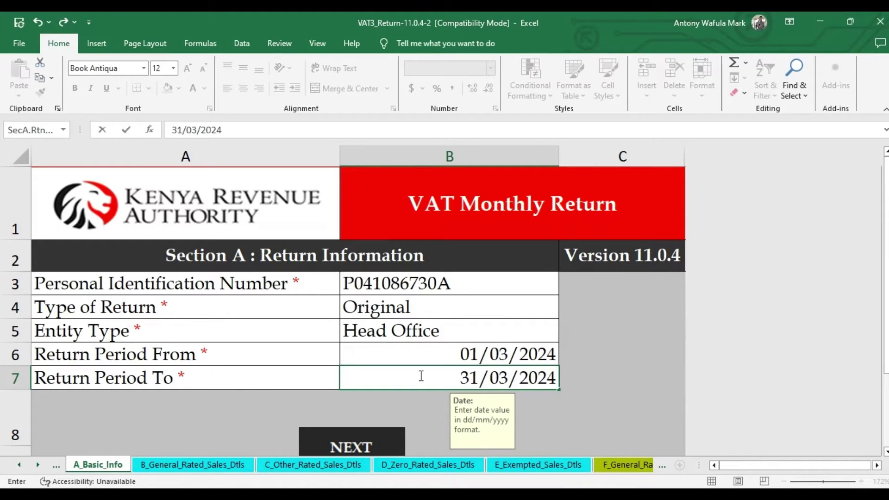
key("Return")
left_click(420, 375)
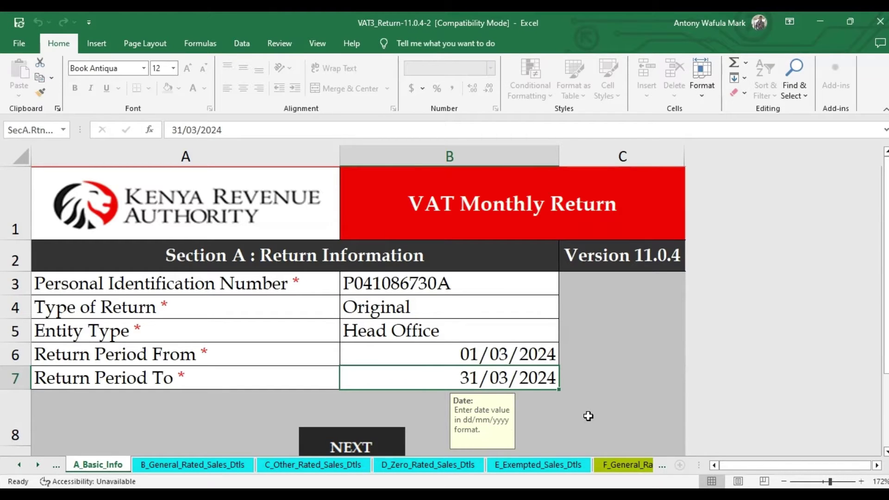
Step: Continue from the completed Section A to the B_General_Rated_Sales_Dtls sheet with NEXT
left_click(369, 444)
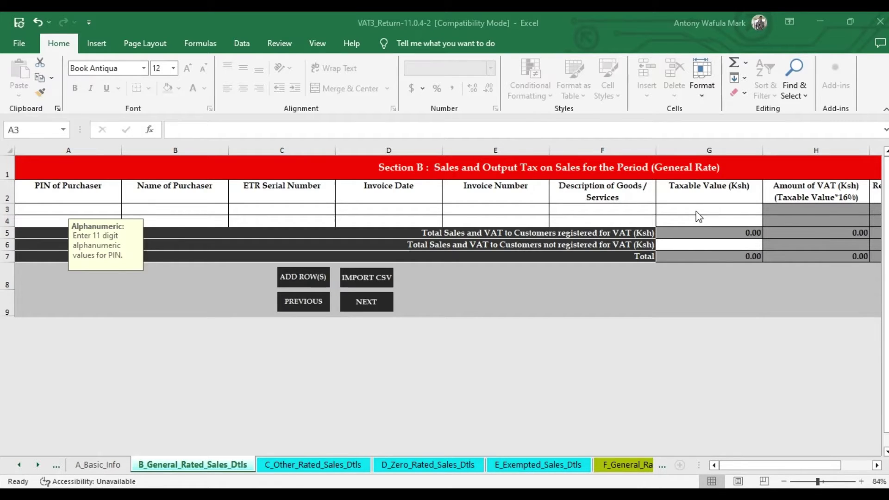
left_click(700, 209)
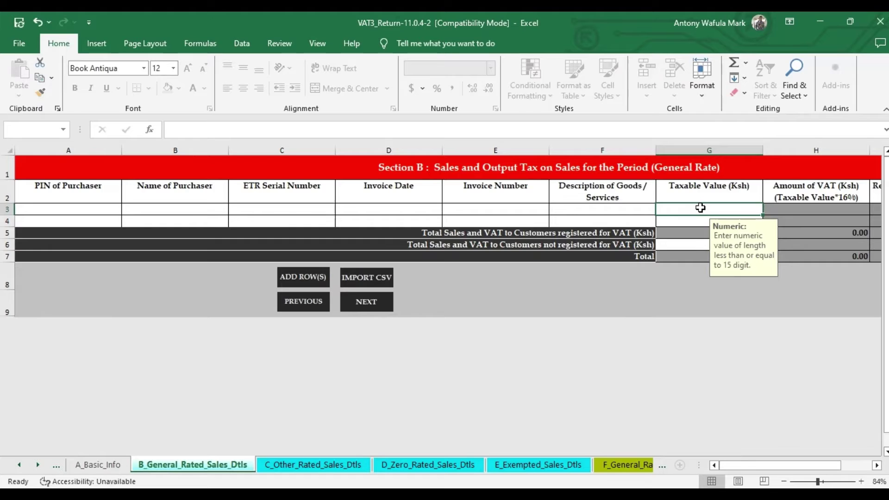
left_click(693, 246)
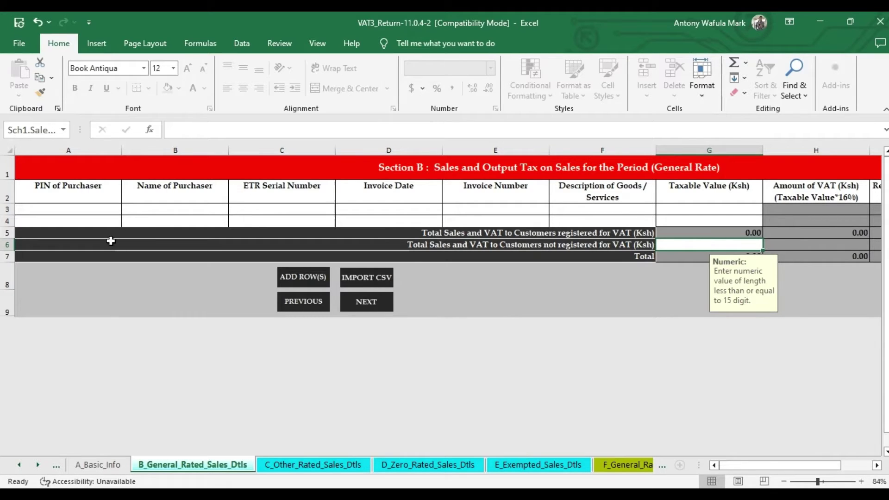
left_click(77, 209)
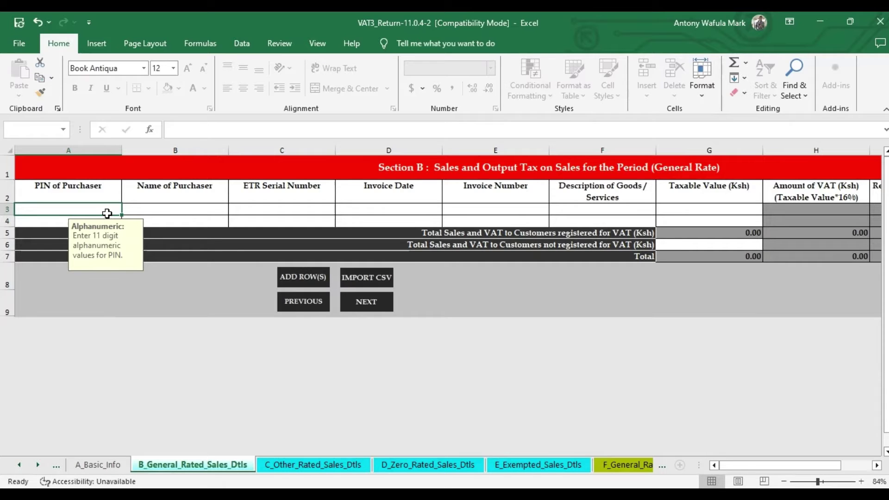
Step: Enter the purchaser's PIN in A3 and purchaser name Naivas Limited in B3
type("PIN of Purchaser")
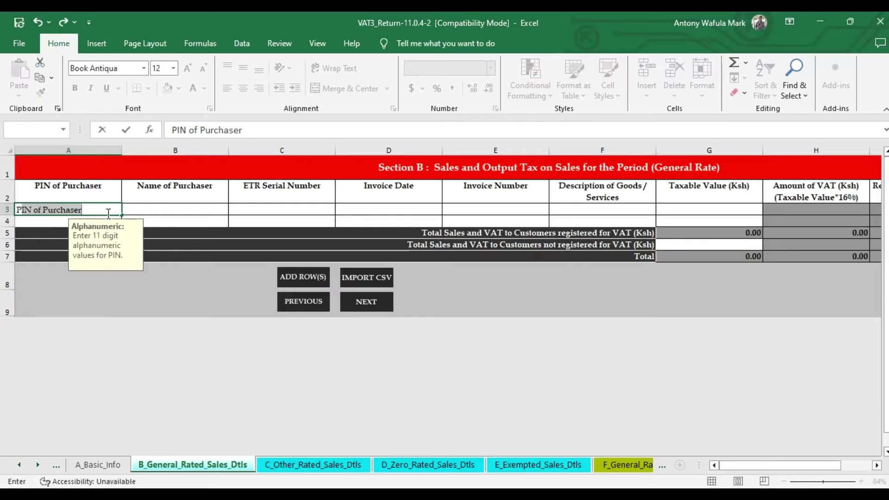
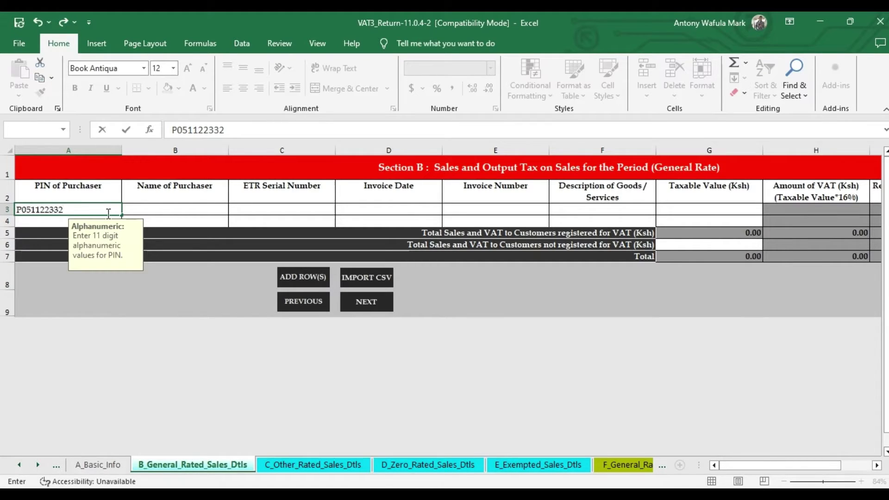
key("Return")
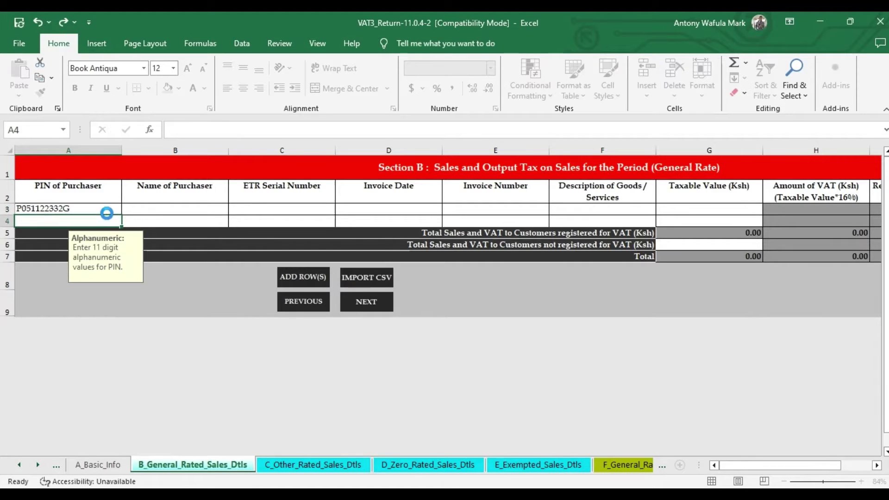
left_click(146, 207)
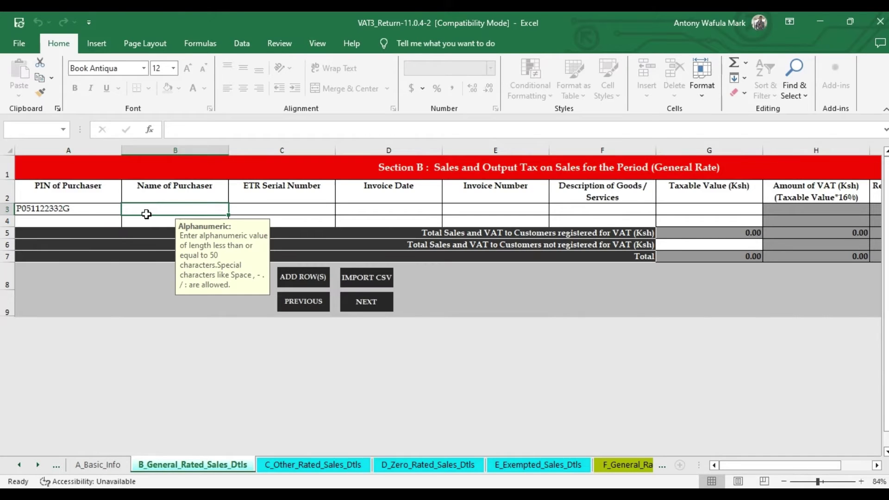
type("Na")
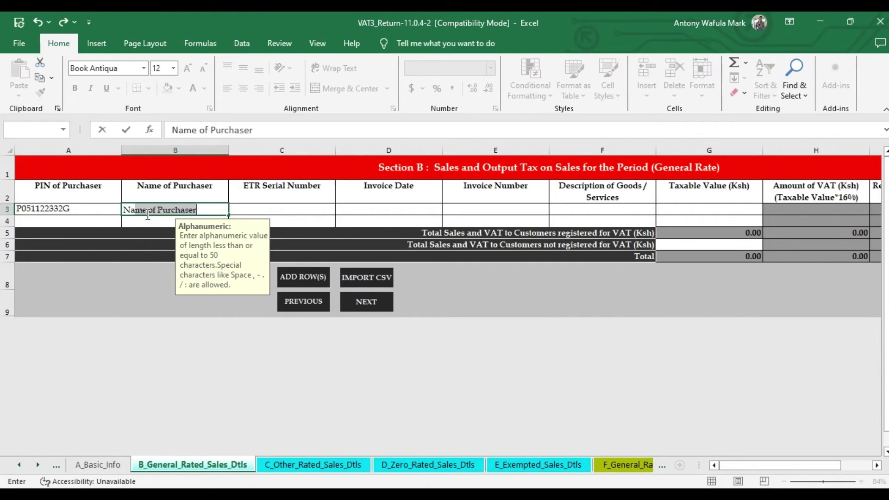
type("ivas")
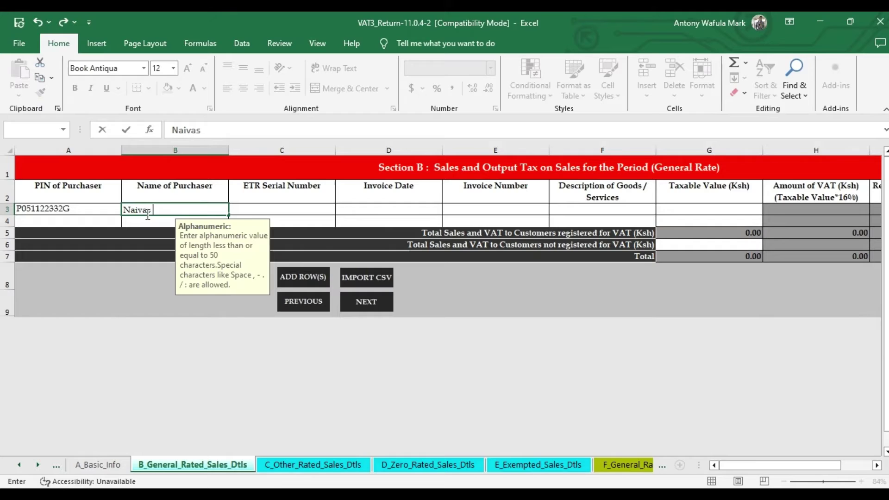
type(" Limi")
type("ted")
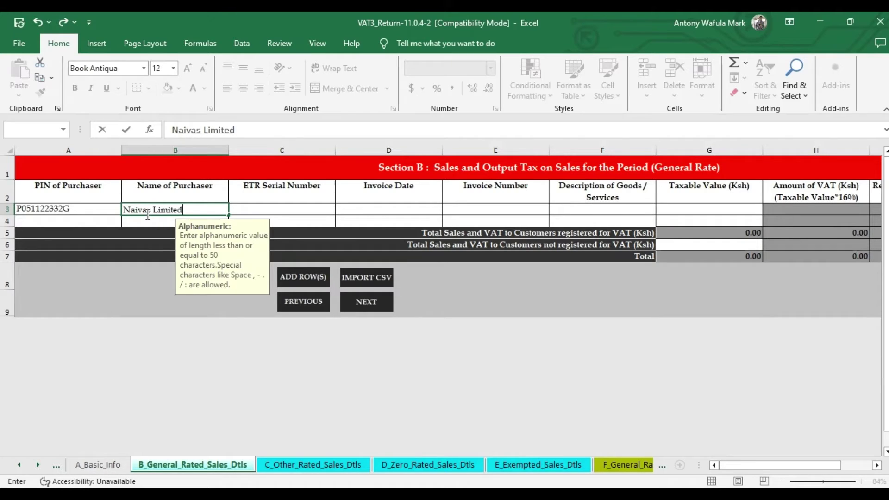
left_click(272, 210)
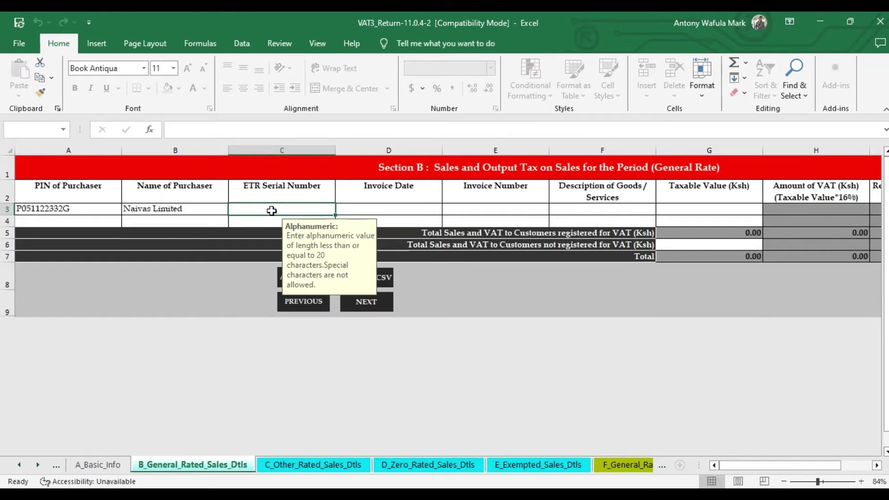
Step: Fill row 3 with invoice date 02/03/2024 and taxable value 758.62, yielding VAT 121.38
left_click(359, 212)
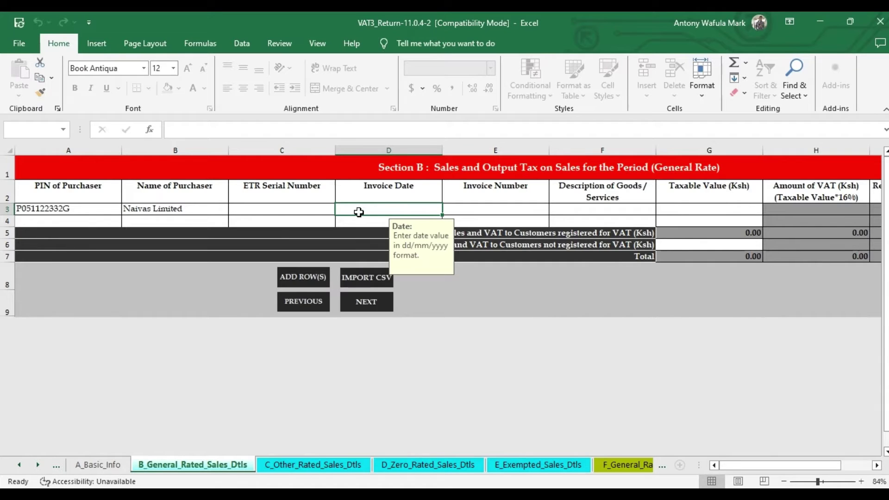
type("02/")
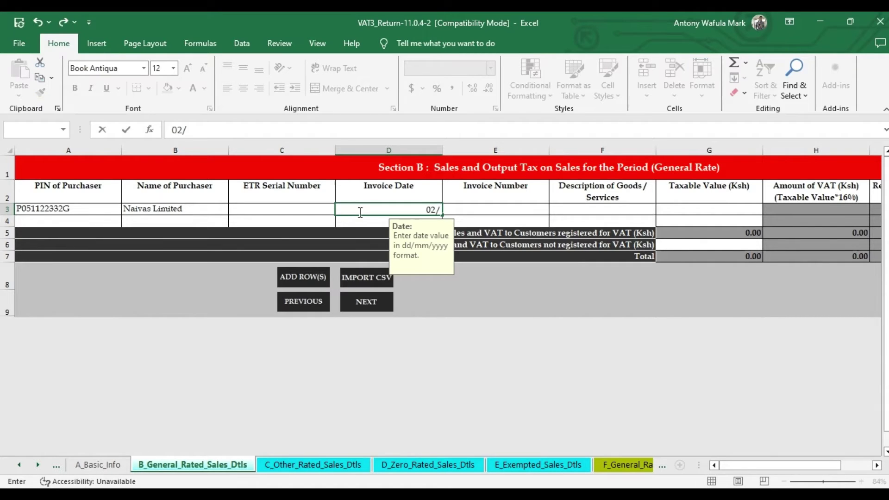
type("03/202")
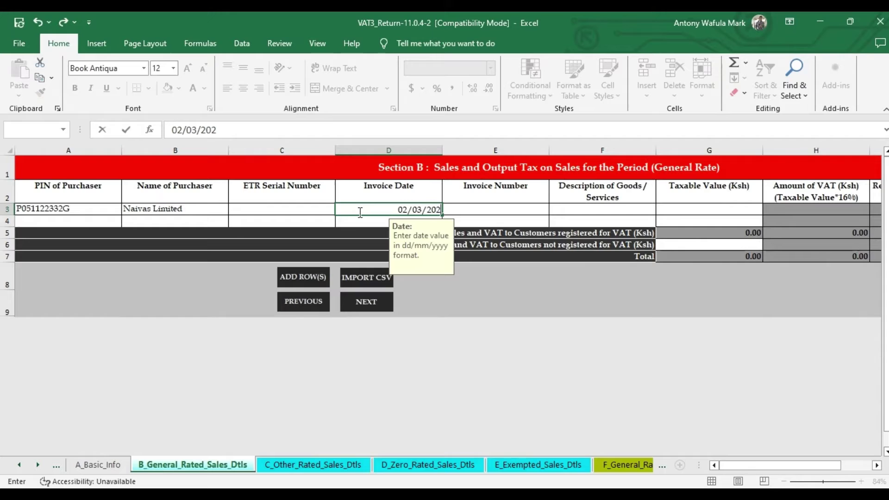
type("4")
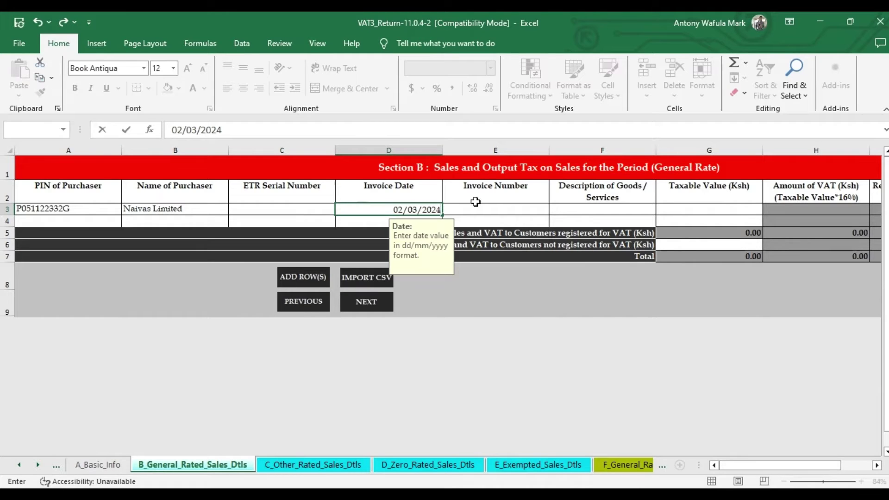
left_click(473, 205)
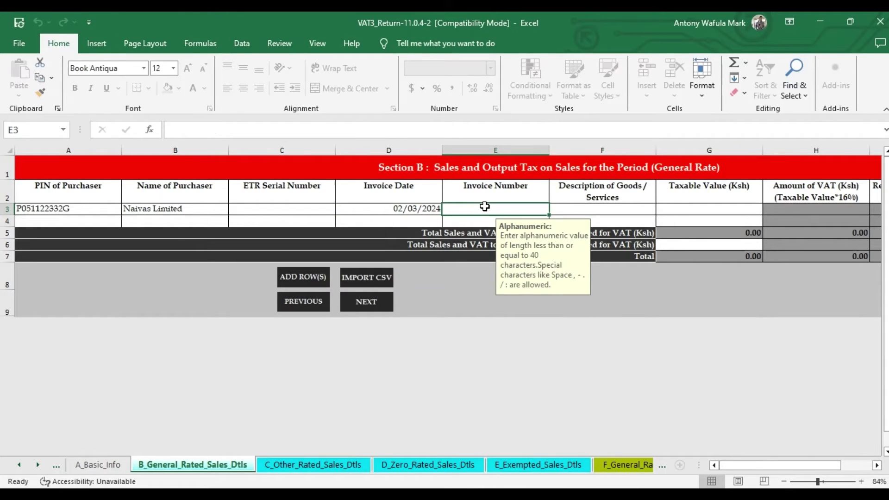
left_click(588, 212)
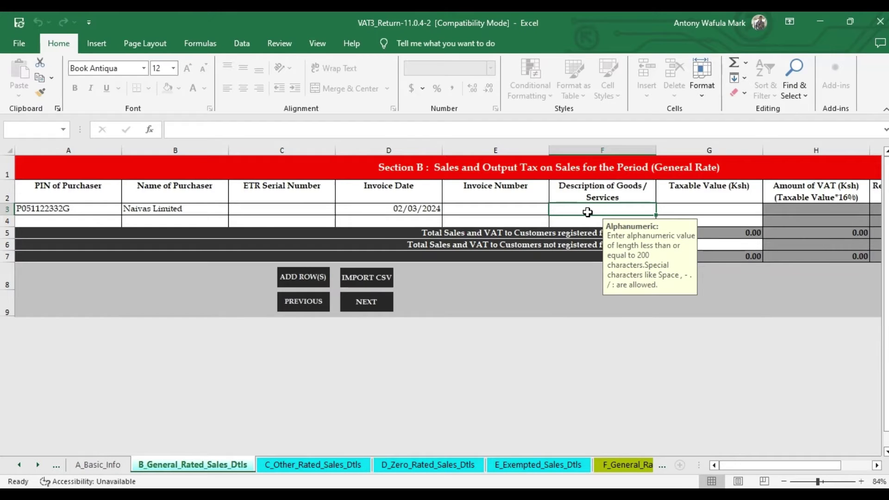
left_click(700, 209)
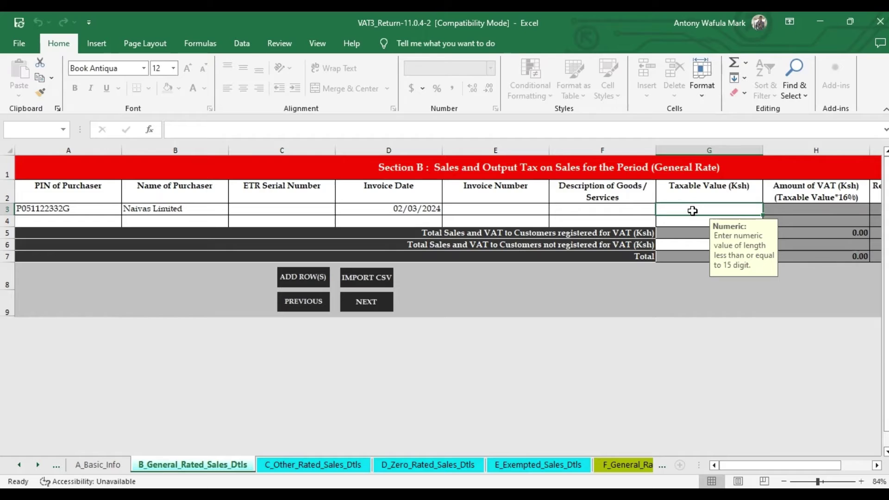
type("758")
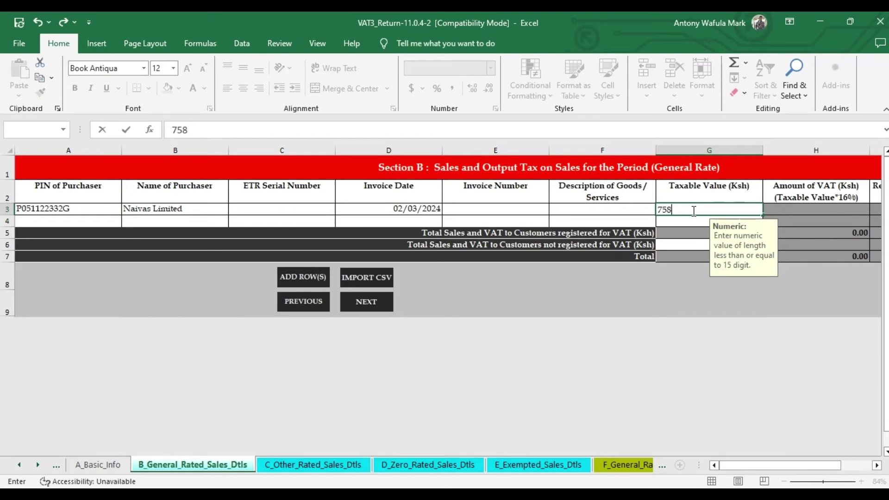
type(".62")
key("Return")
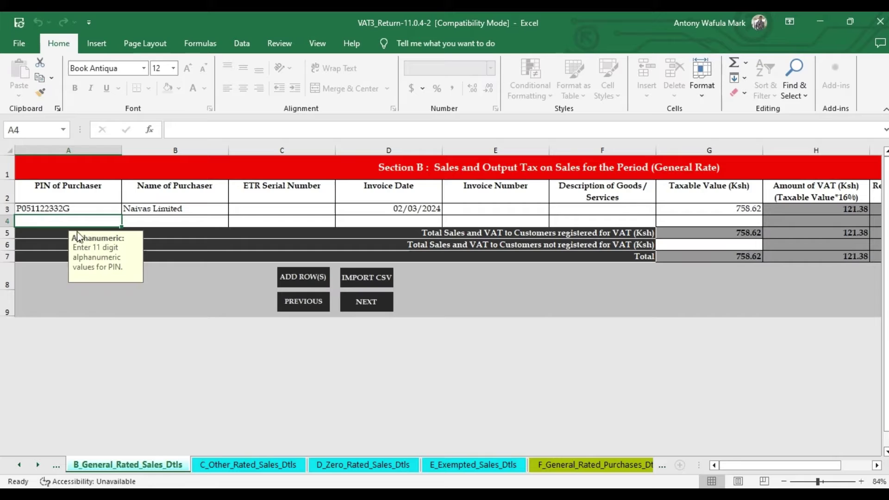
Step: Insert three blank sale rows into the Section B table
left_click(300, 280)
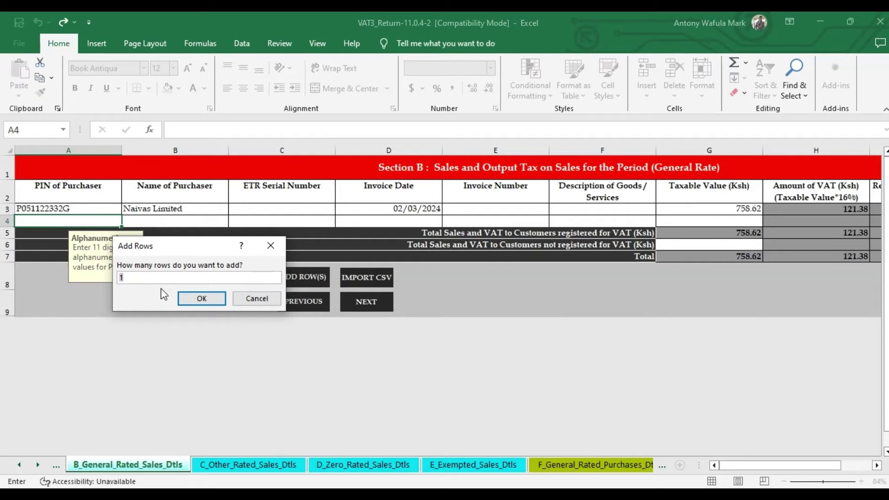
type("3")
left_click(197, 298)
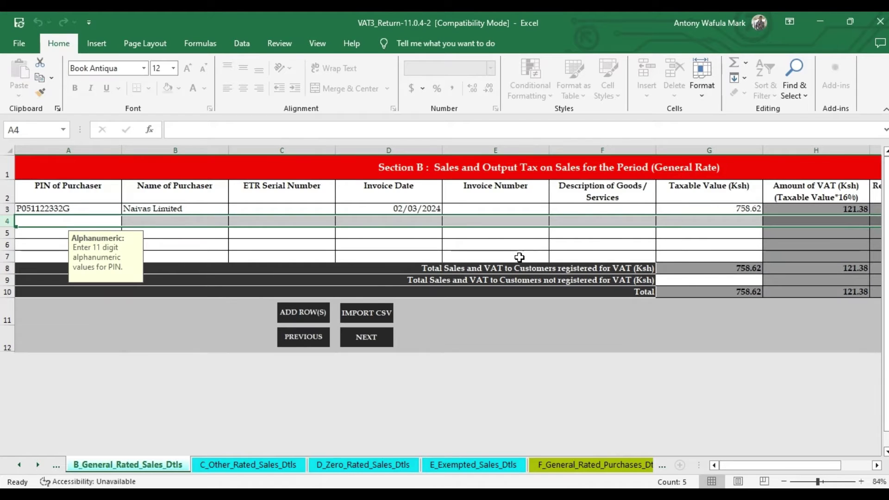
left_click(515, 246)
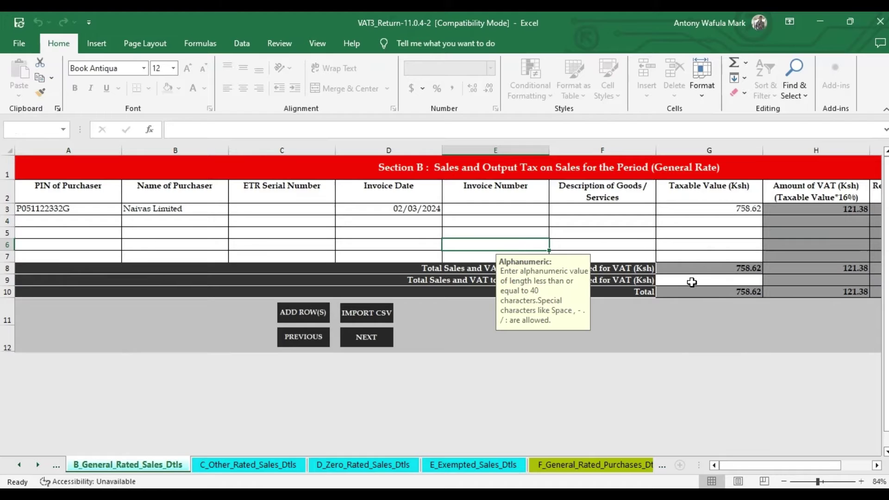
Step: Record 10,000 unregistered-customer sales (VAT 1,600.00) and continue to Section C
left_click(692, 282)
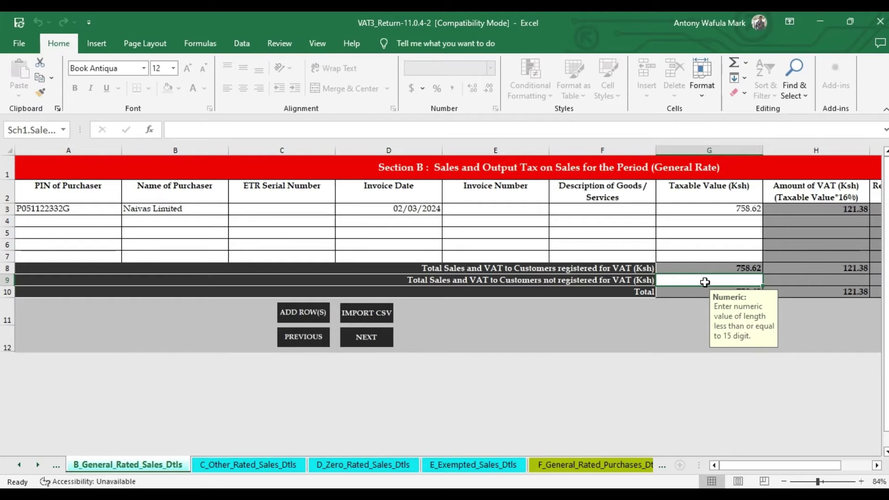
type("1000")
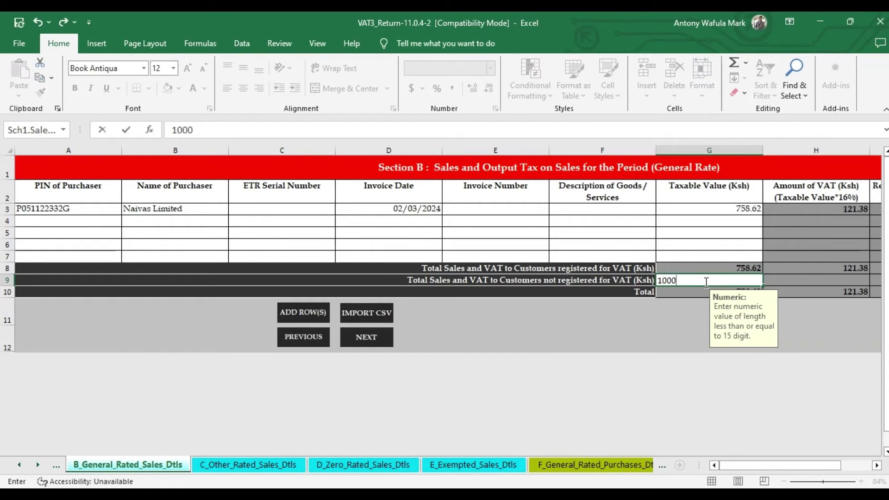
type("0")
left_click(711, 257)
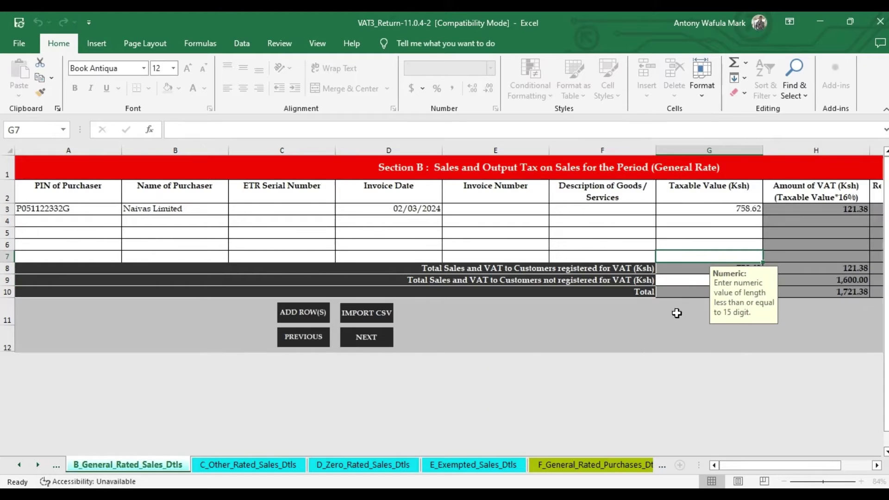
left_click(576, 246)
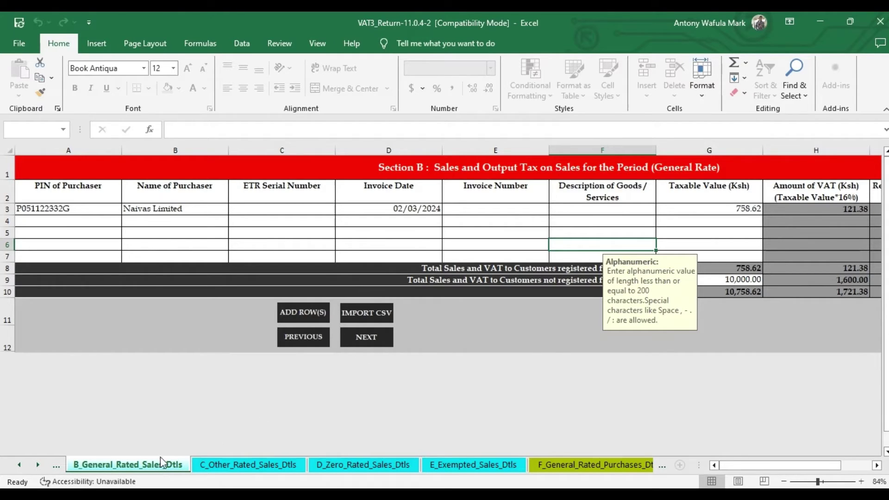
left_click(366, 338)
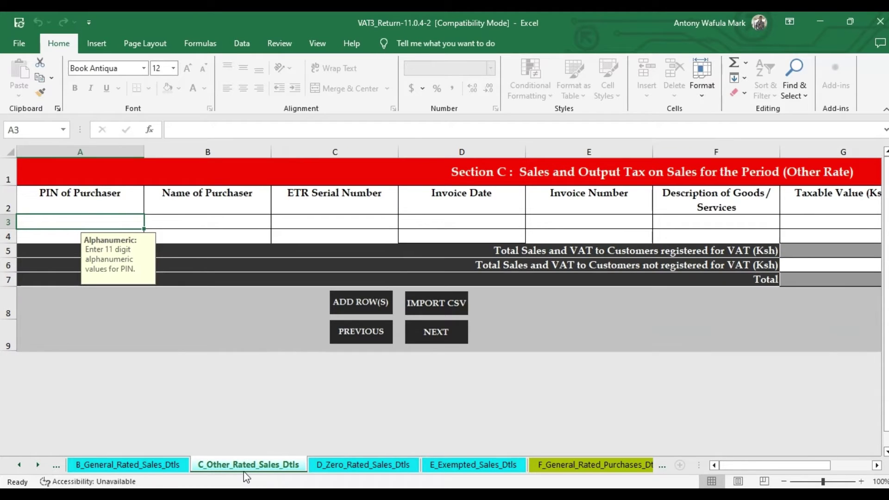
Step: Flip through the Section B, C, D and E sheets, ending on E_Exempted_Sales_Dtls
left_click(166, 466)
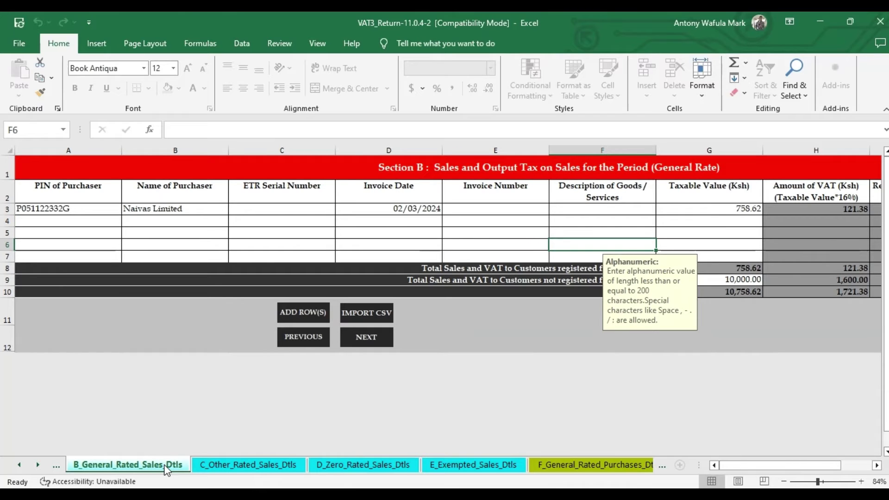
left_click(366, 337)
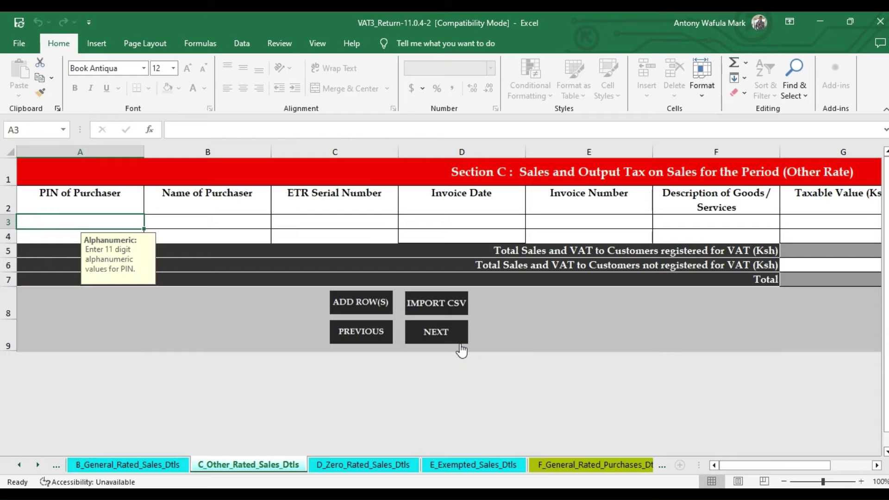
left_click(377, 466)
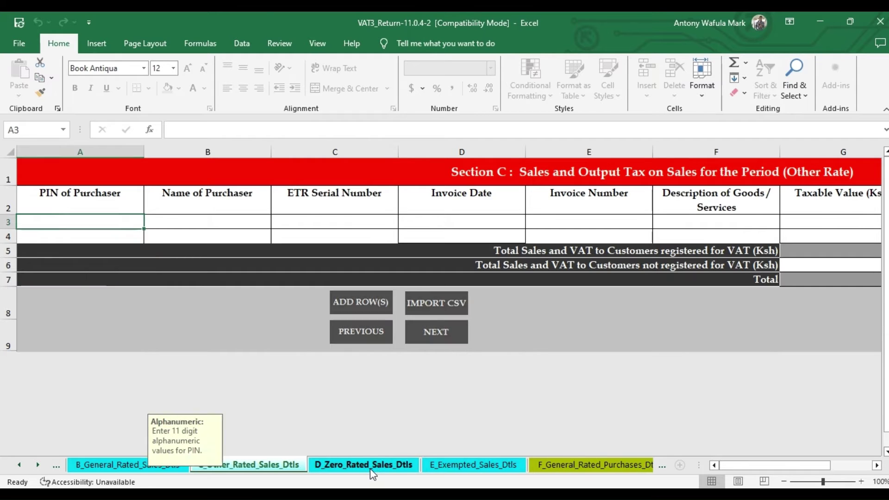
left_click(435, 467)
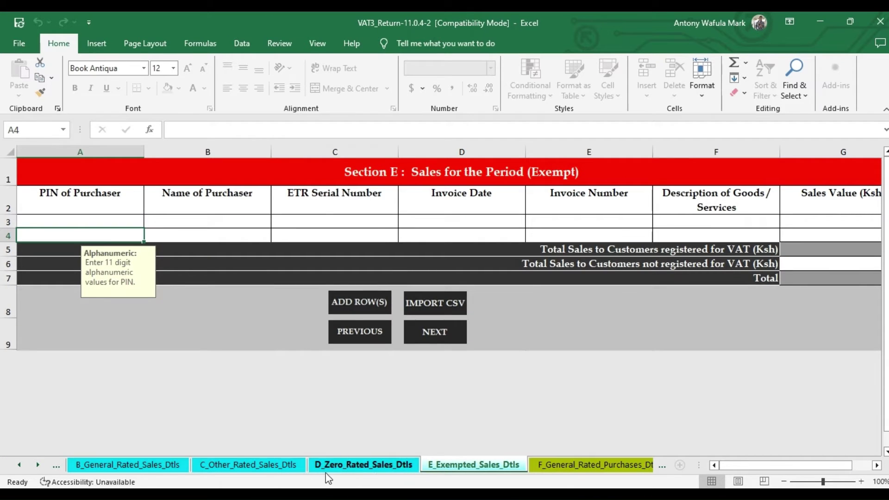
left_click(268, 466)
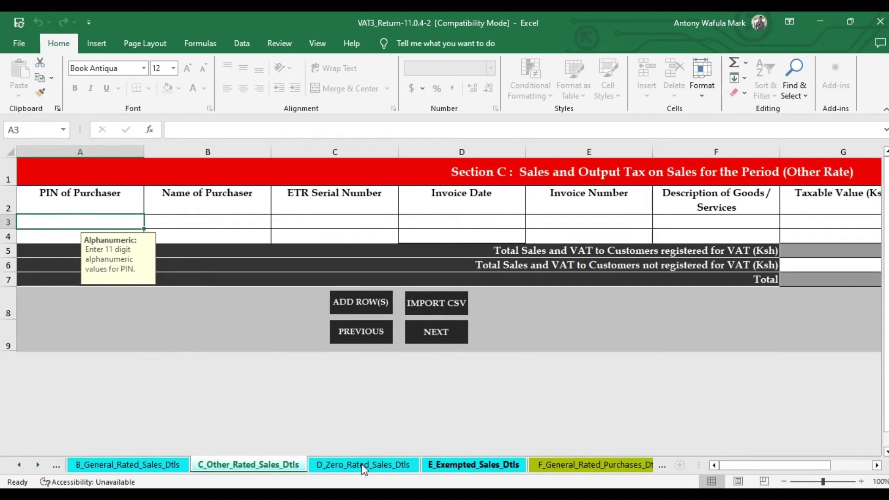
left_click(146, 468)
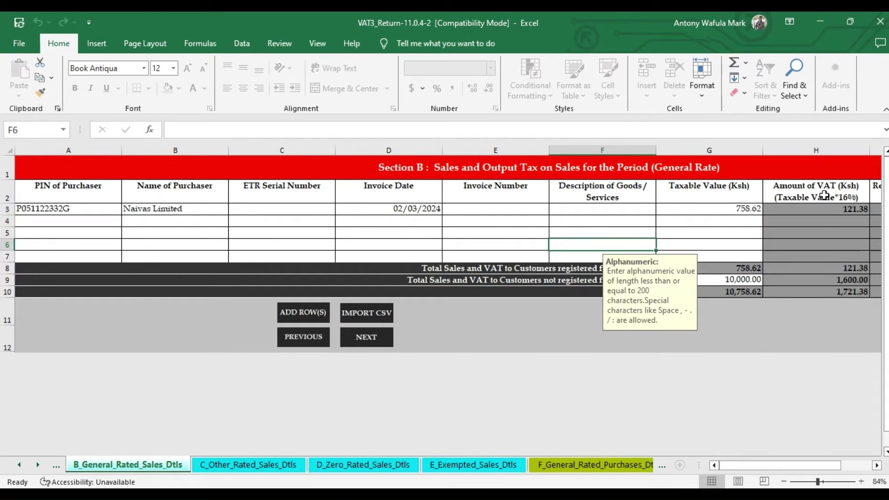
left_click(255, 470)
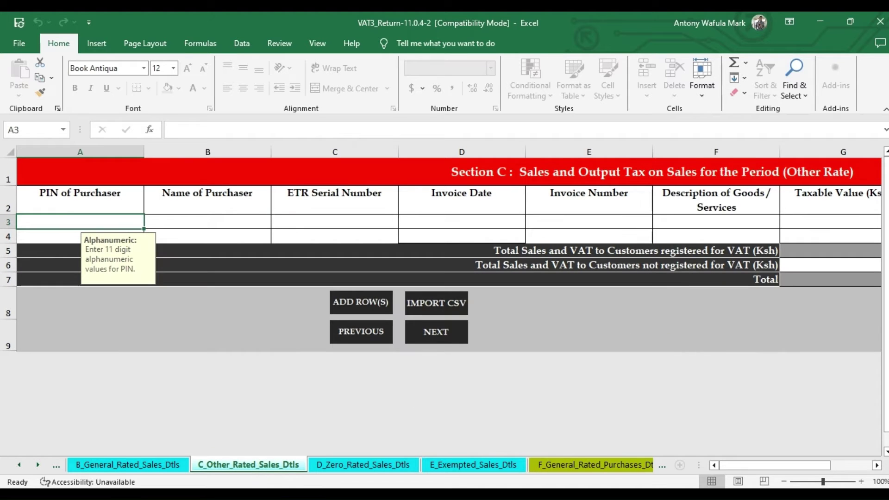
left_click_drag(757, 462, 780, 463)
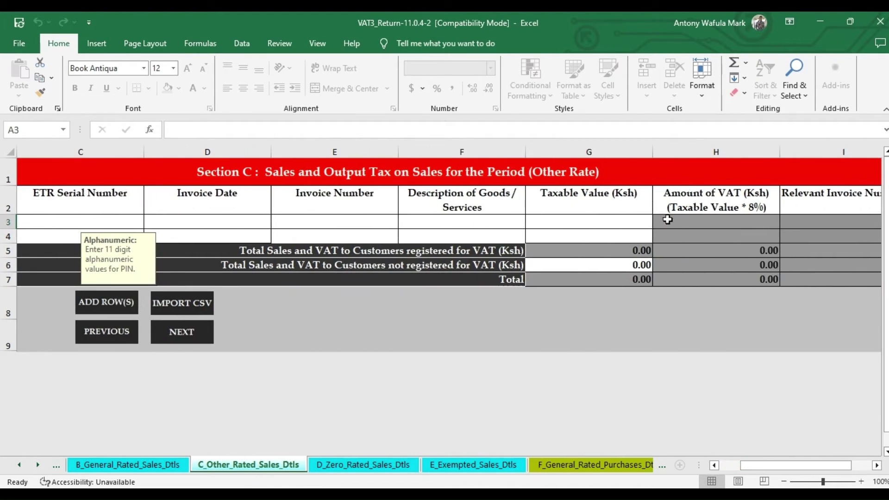
left_click(344, 464)
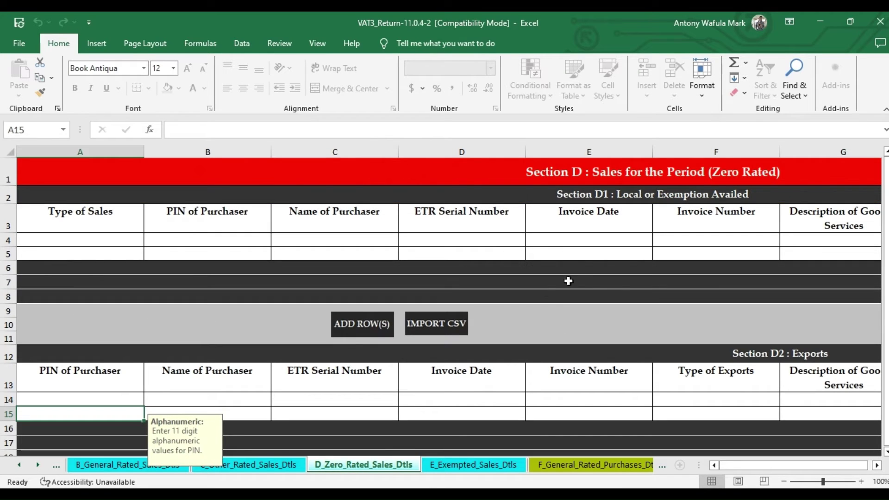
left_click(470, 466)
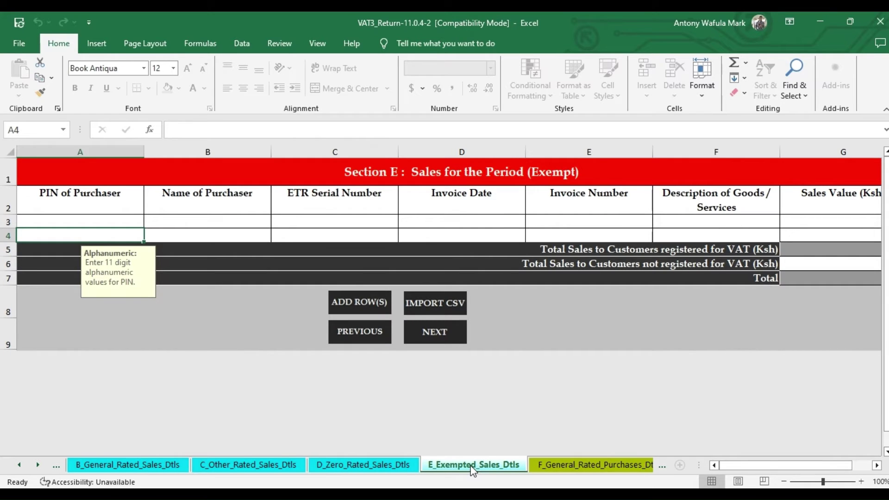
Step: Recheck the blank Section C and D sheets, finishing on the empty Section E sheet
left_click(213, 465)
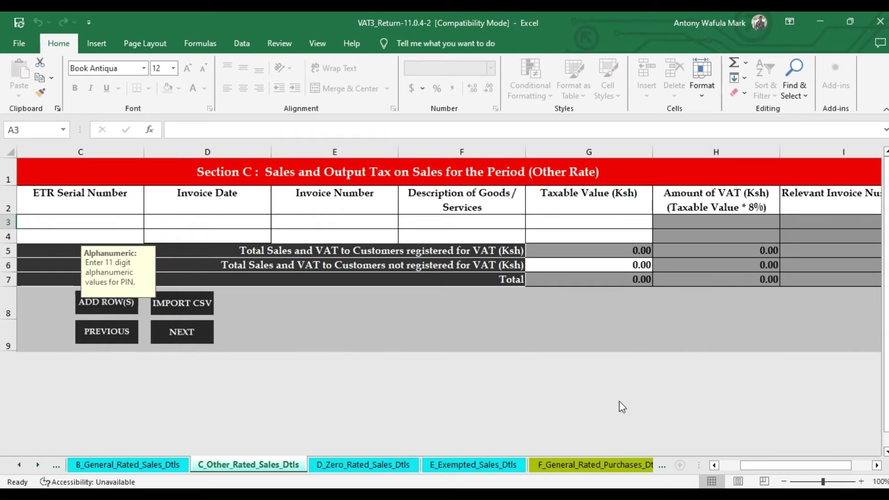
left_click(359, 468)
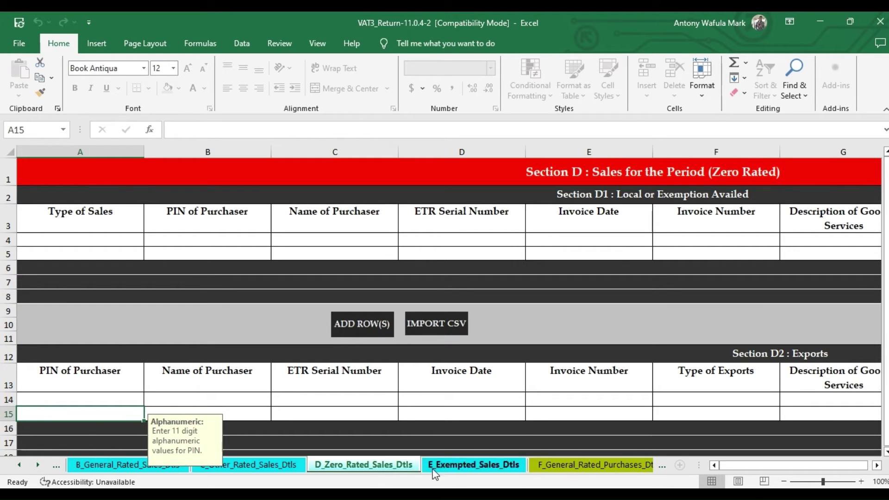
left_click(448, 468)
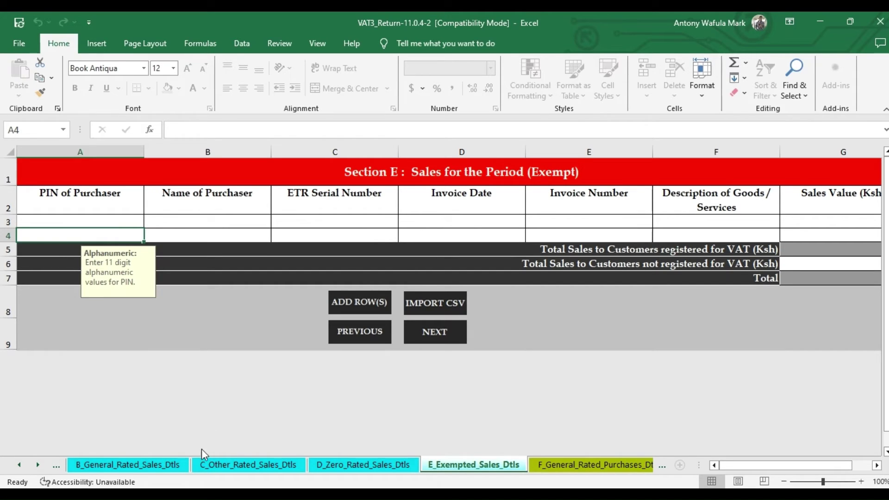
left_click(223, 467)
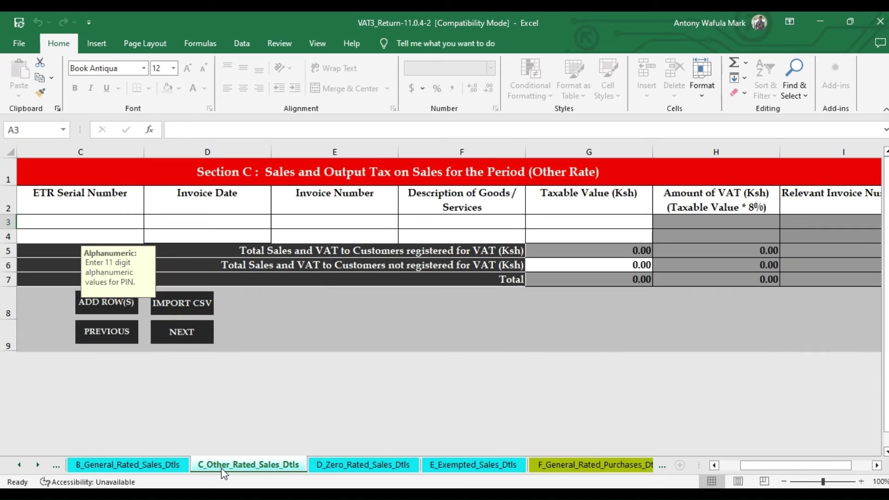
left_click(383, 464)
left_click(454, 465)
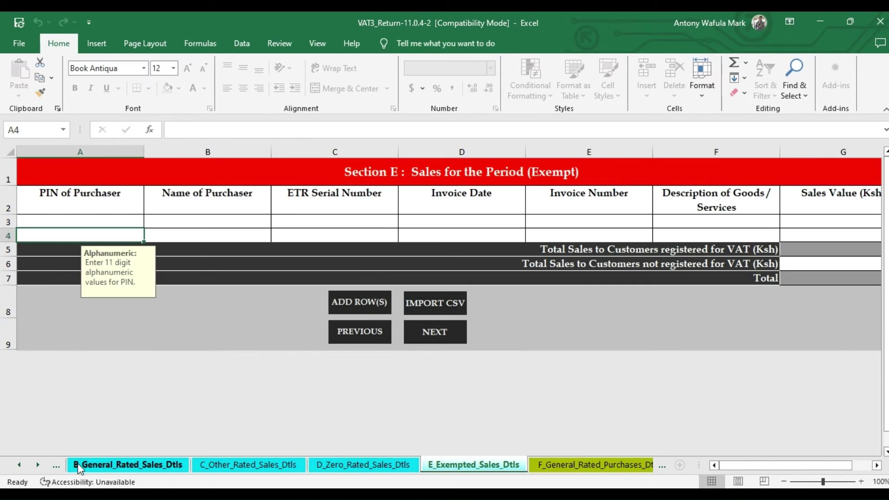
left_click(108, 466)
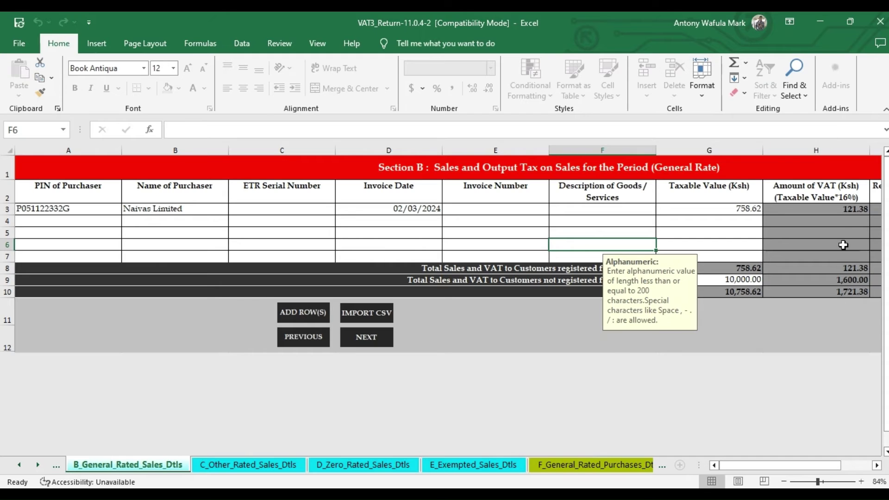
left_click(249, 465)
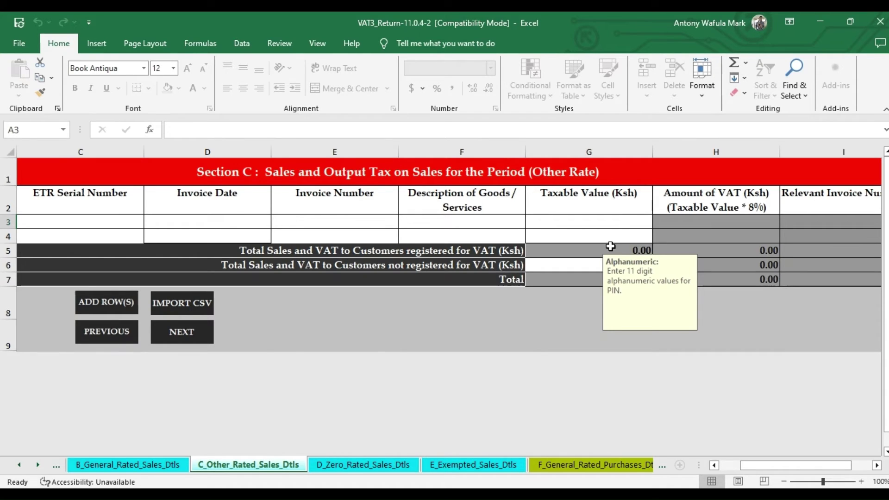
left_click(370, 465)
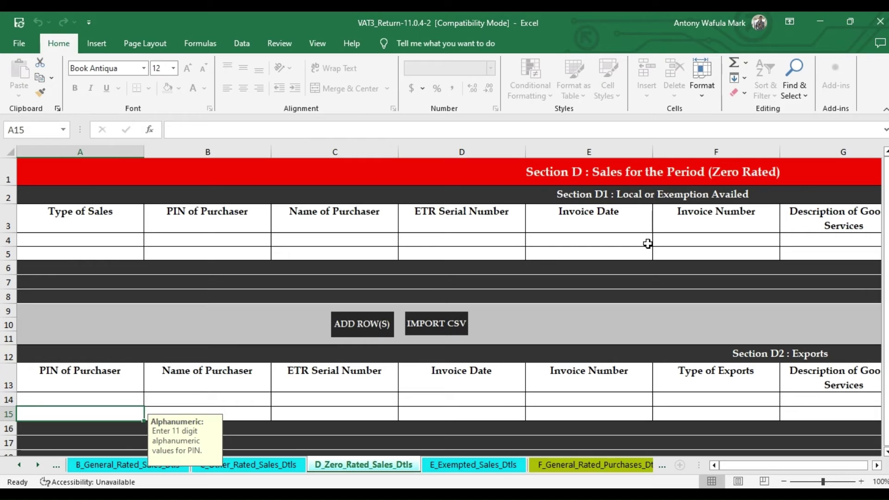
left_click(469, 465)
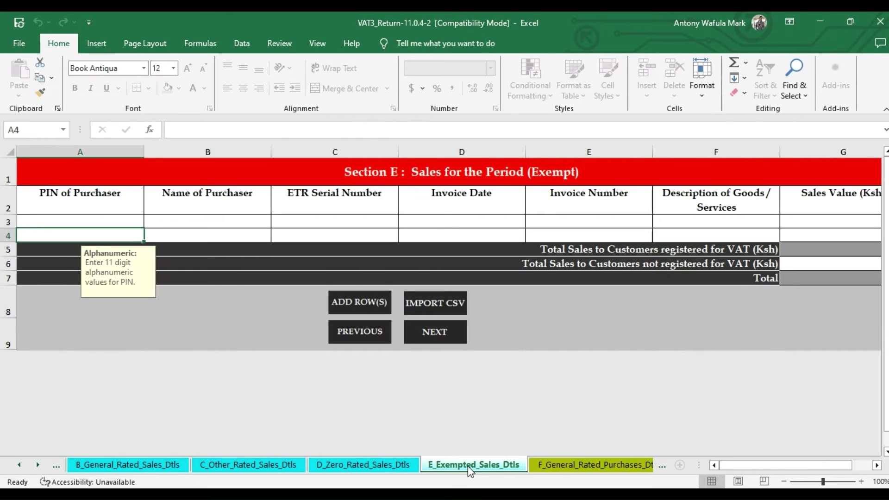
left_click(248, 465)
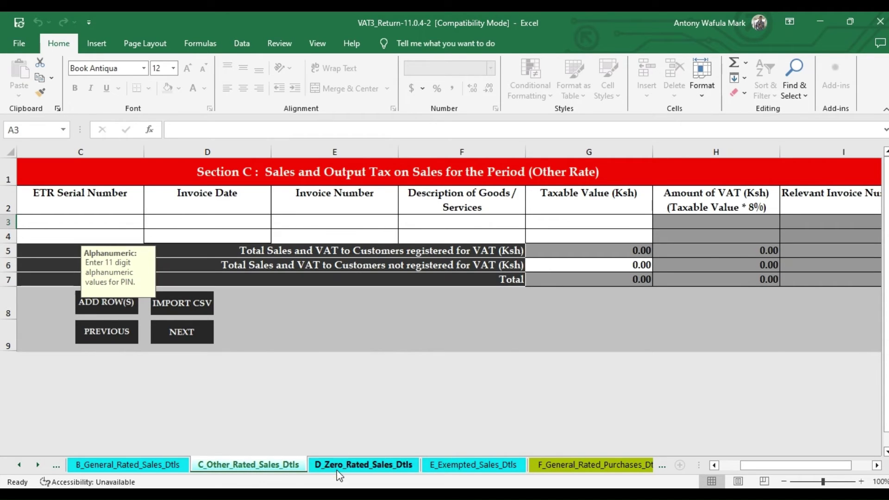
left_click(354, 466)
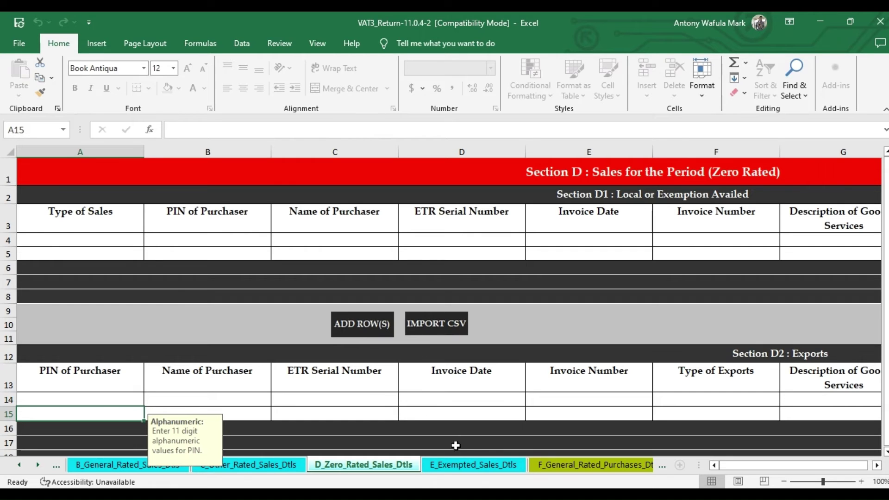
left_click(485, 465)
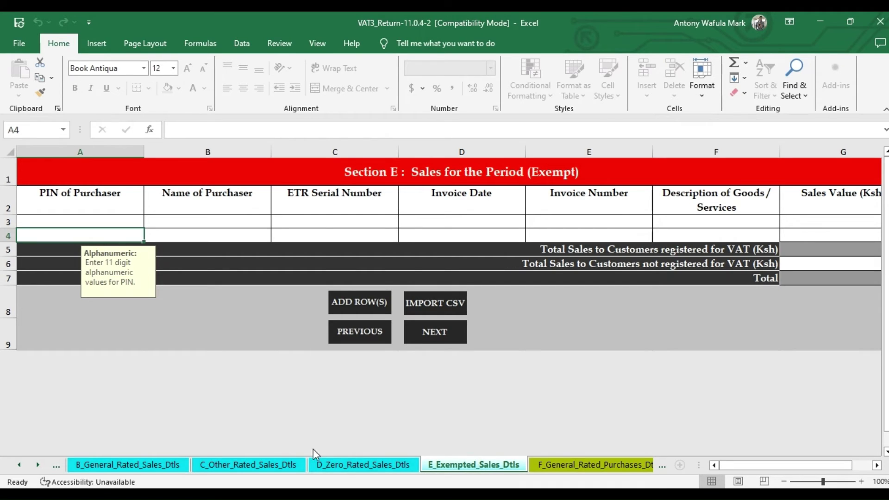
Step: Switch to the F_General_Rated_Purchases_Dtls sheet for Section F purchases
left_click(123, 468)
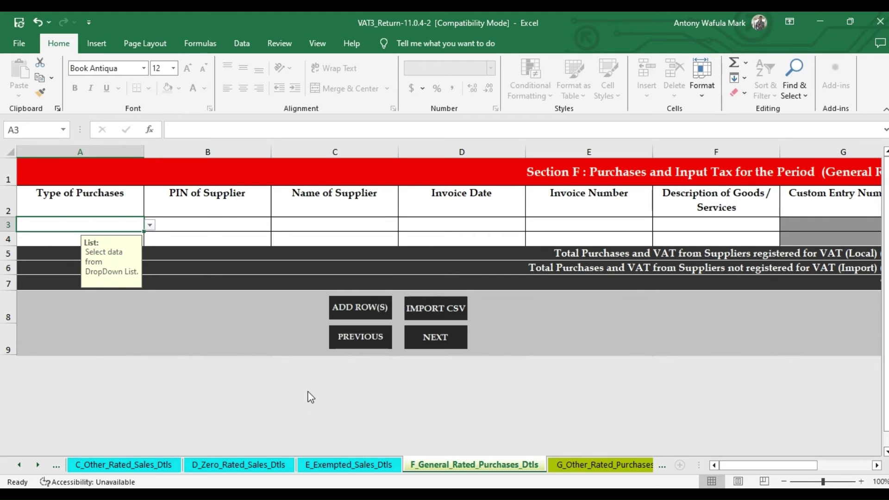
Step: Set the purchase type in A3 to Local, leaving supplier and invoice fields blank
left_click(150, 226)
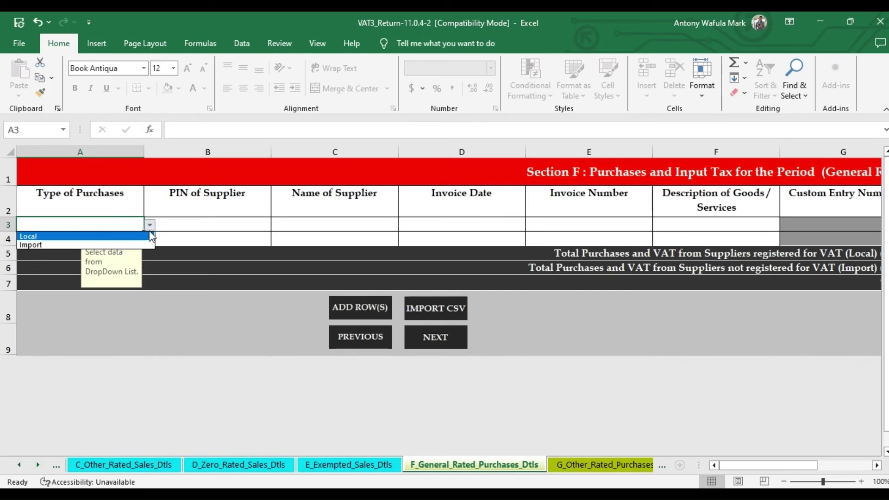
left_click(101, 237)
left_click(207, 229)
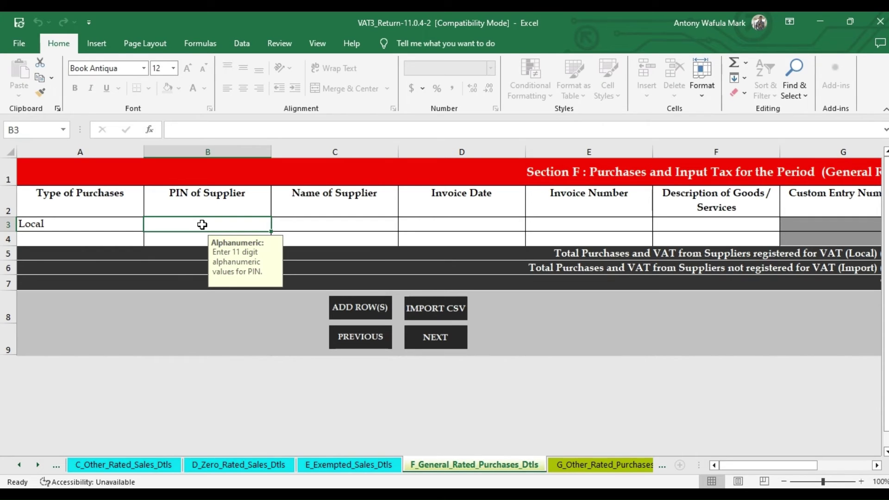
left_click(328, 224)
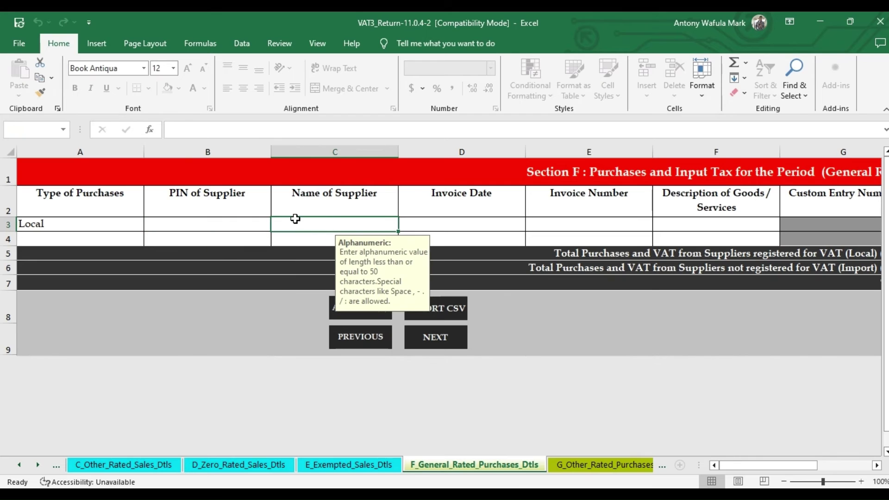
left_click(444, 225)
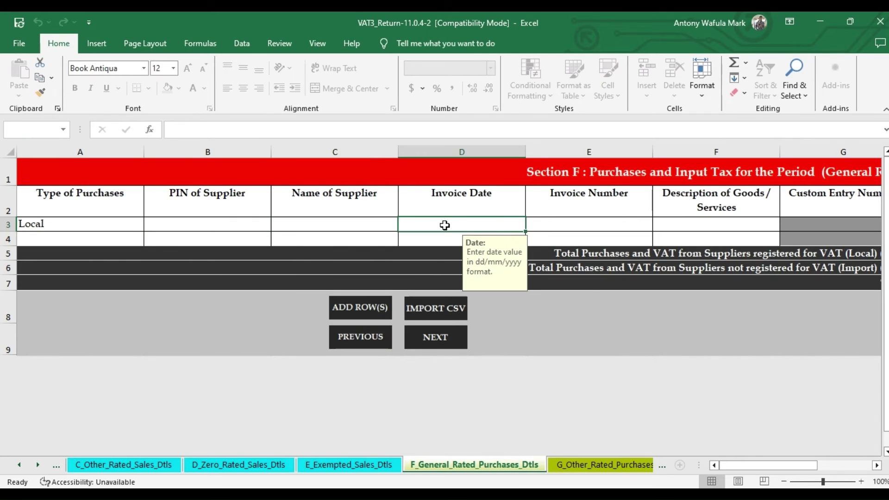
left_click(597, 224)
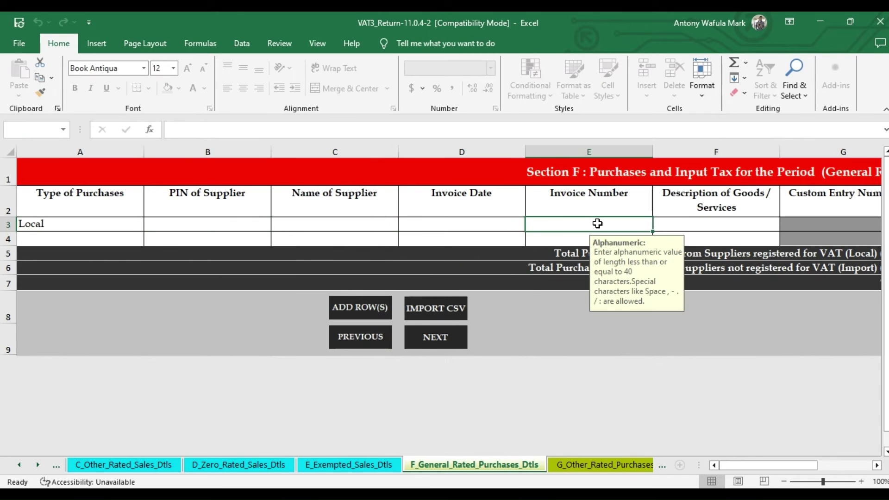
left_click(722, 227)
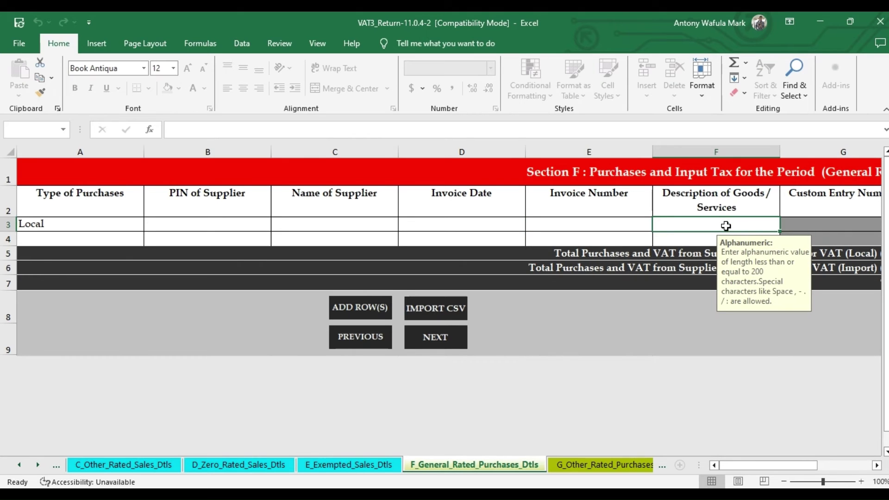
left_click_drag(750, 465, 768, 465)
Step: Enter 4,500 as the taxable value in H3, giving VAT of 720.00
left_click(717, 229)
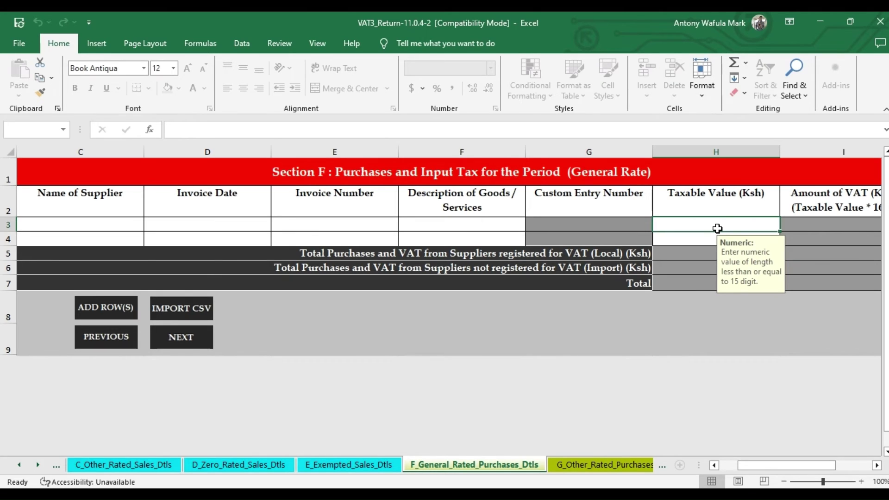
type("4500")
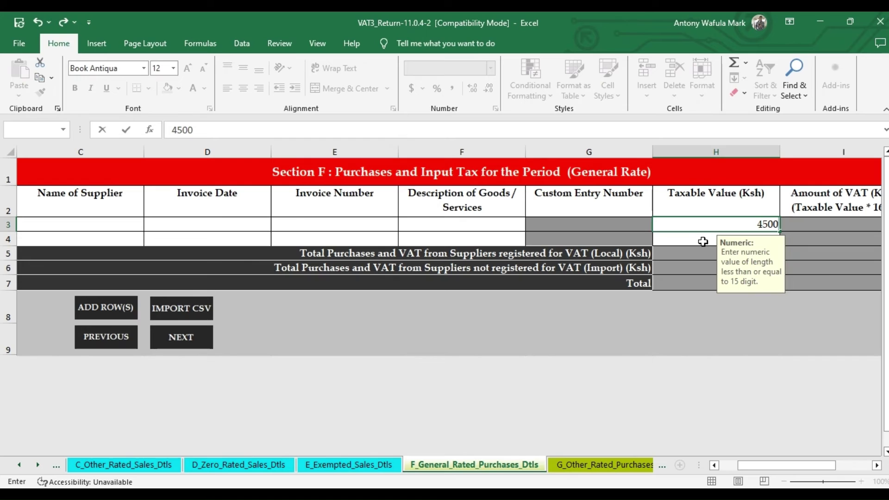
left_click(700, 242)
key("Home")
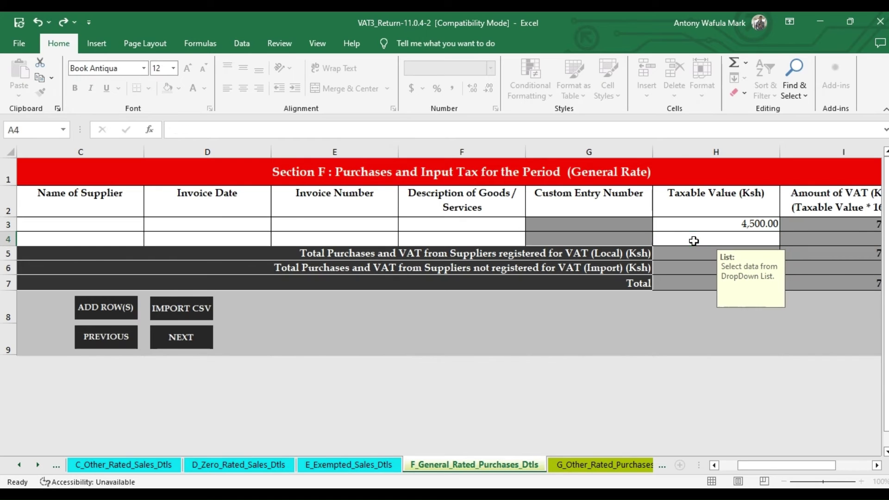
scroll(776, 465, "right", 1)
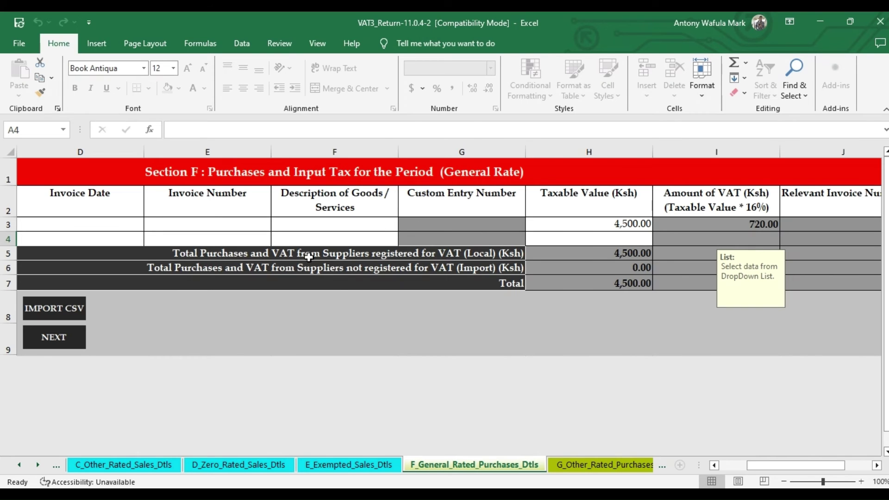
Step: Record Section F row 4 as an Import purchase with a 100,000.00 taxable value
left_click_drag(791, 466, 763, 466)
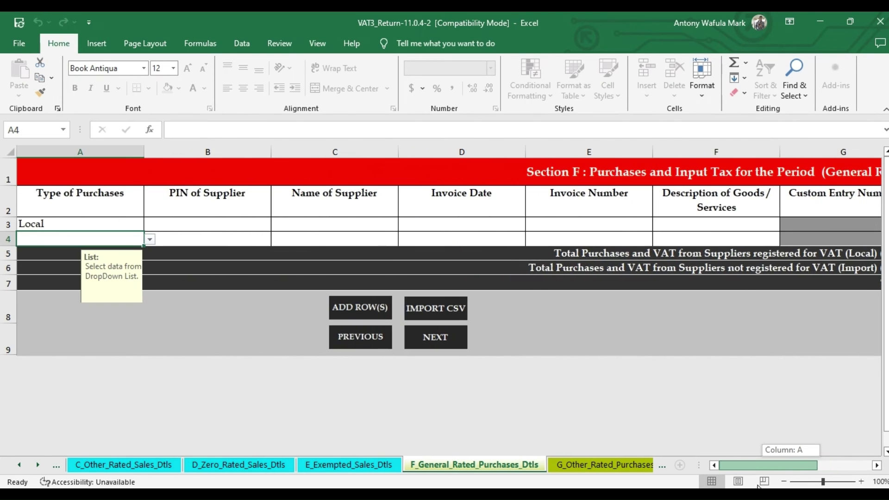
left_click(149, 240)
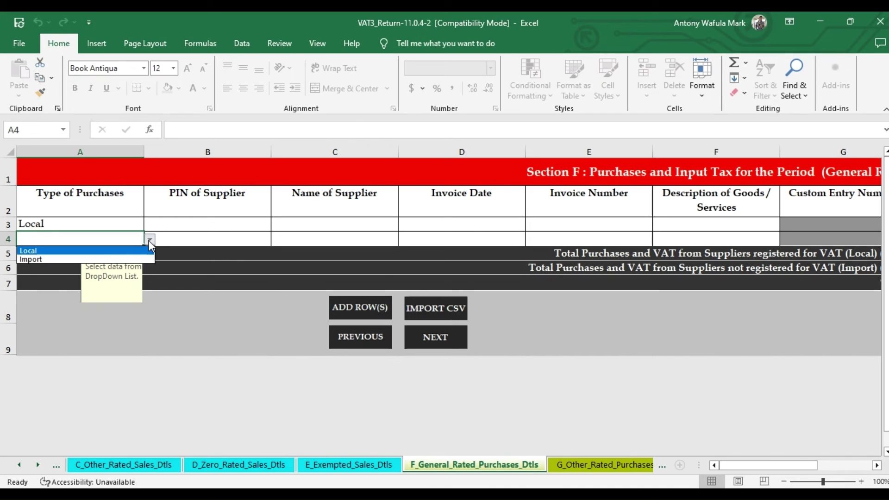
left_click(96, 260)
key("Tab")
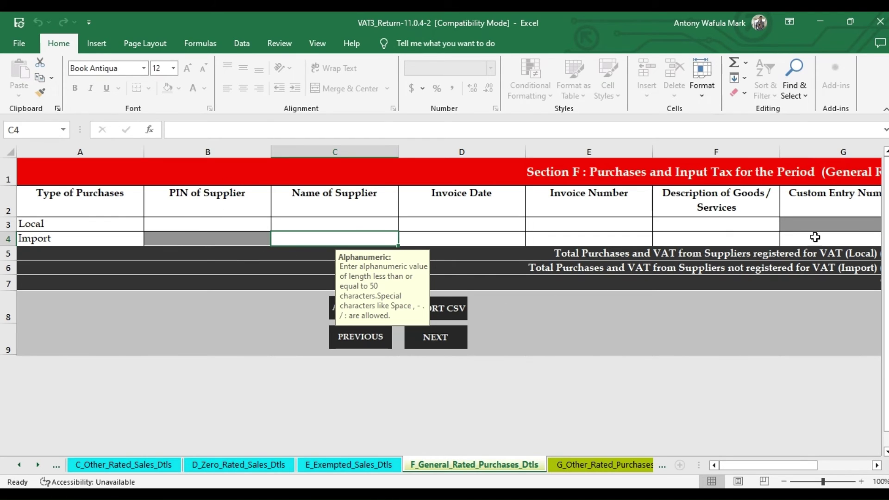
left_click_drag(741, 465, 750, 465)
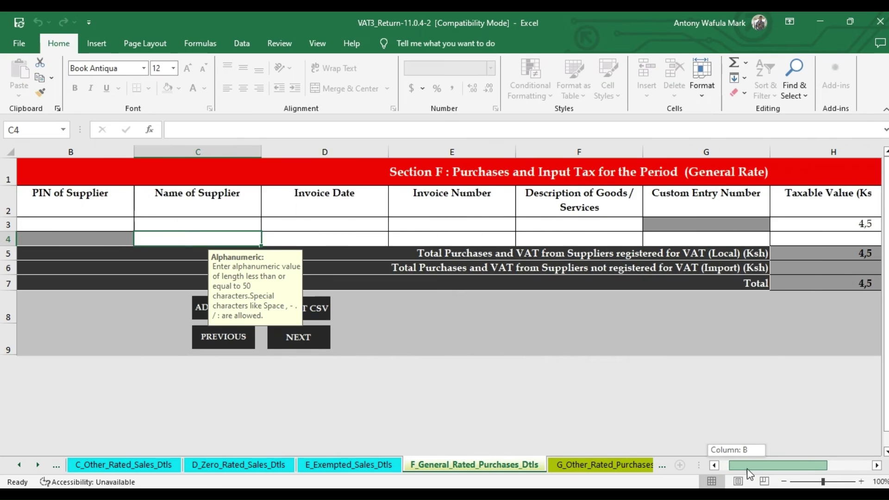
left_click(725, 239)
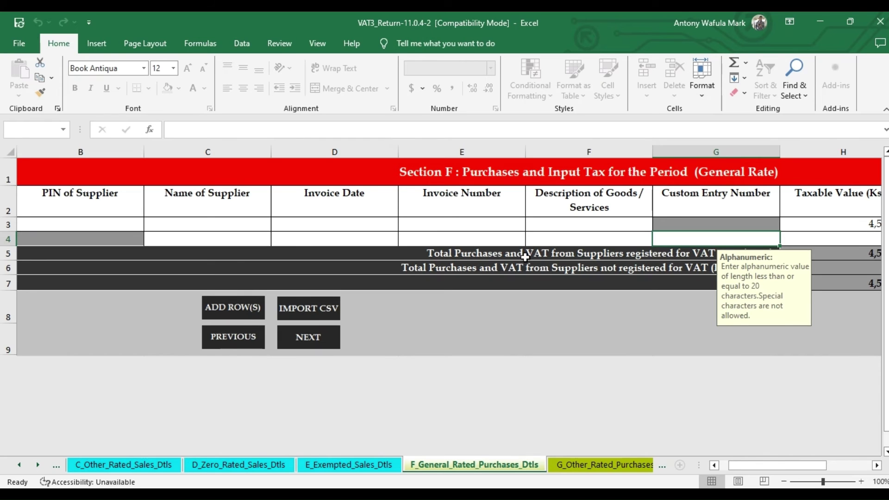
left_click(846, 236)
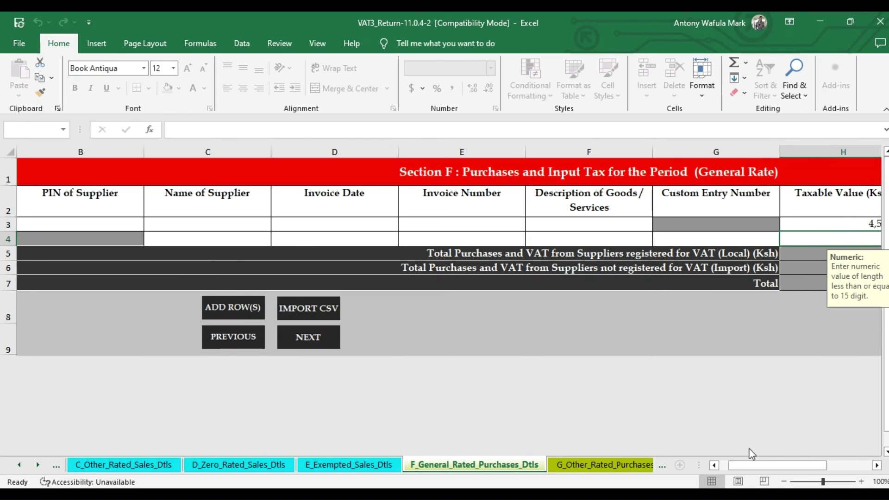
left_click_drag(751, 465, 759, 465)
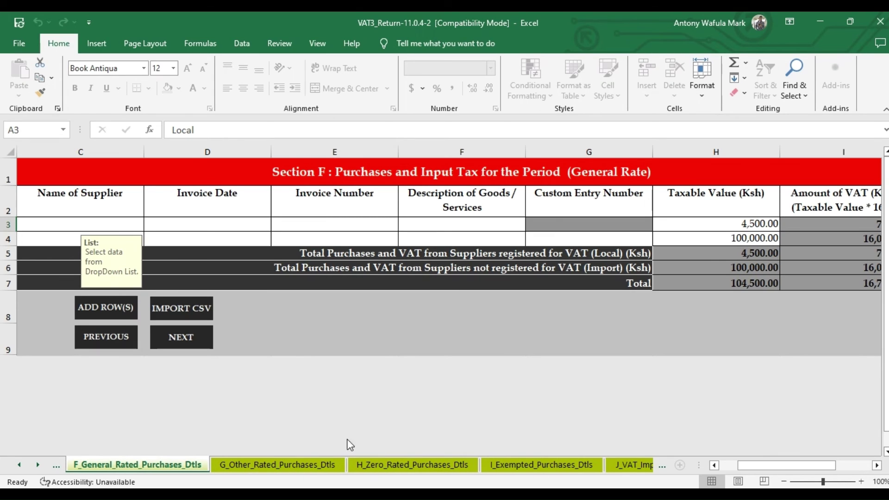
Step: Review the general-rate and other-rate purchases sheets (Sections F and G)
left_click(175, 336)
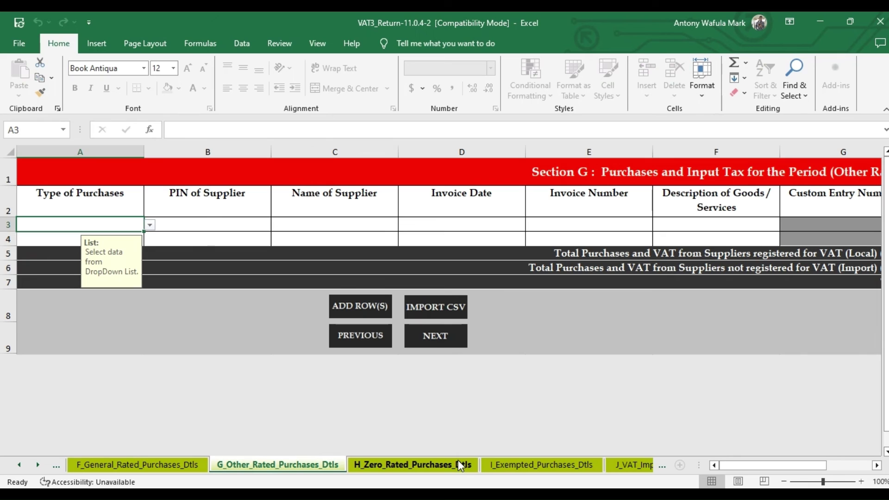
left_click(144, 467)
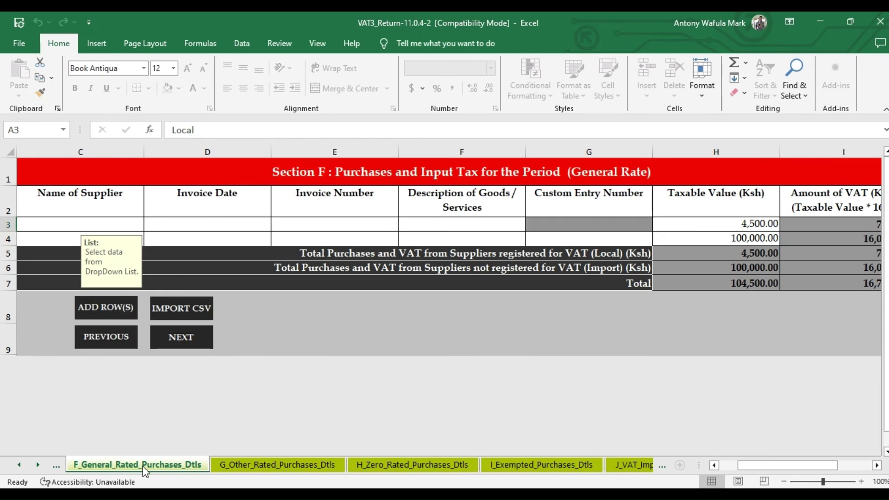
left_click(253, 467)
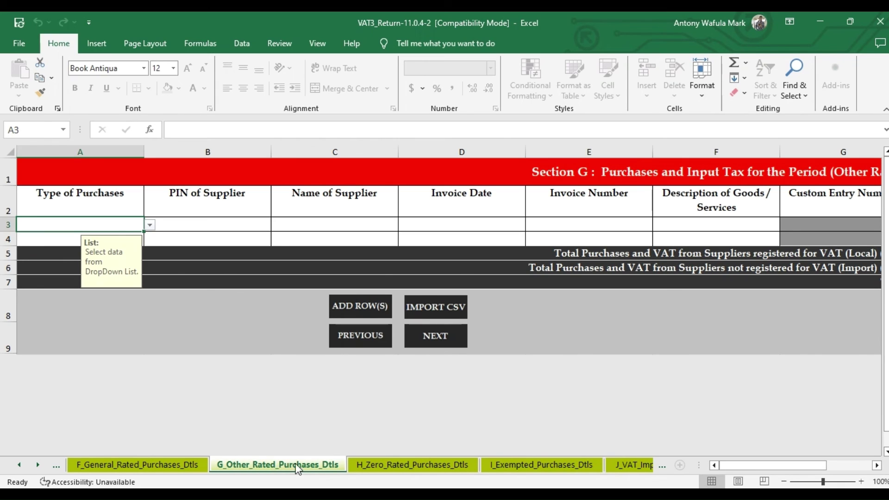
mouse_move(756, 466)
left_mouse_down()
mouse_move(772, 465)
mouse_move(748, 466)
mouse_move(757, 465)
left_mouse_up()
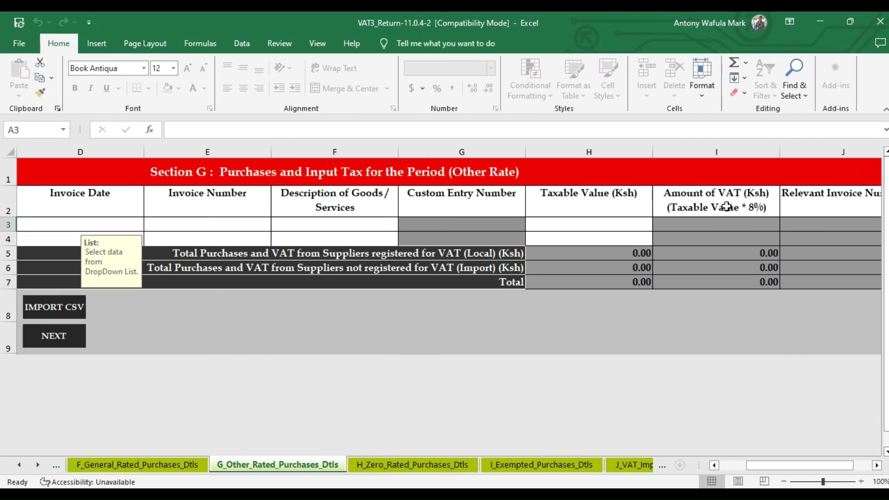
Step: Check the zero-rated and exempted purchases sheets, then advance to the imported services sheet
left_click(381, 466)
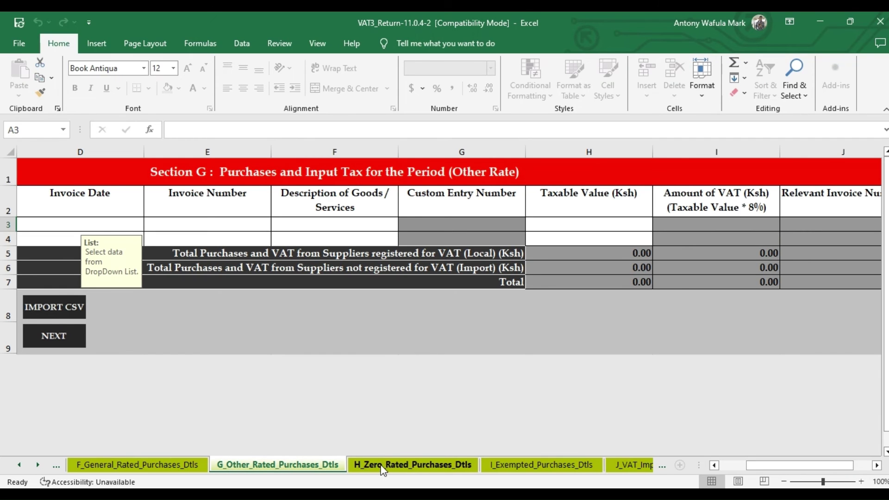
left_click_drag(783, 466, 760, 464)
left_click(551, 465)
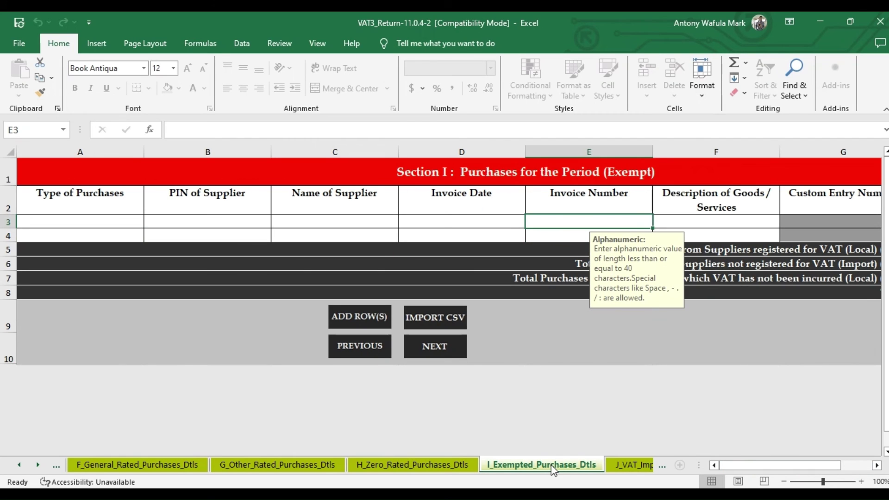
mouse_move(760, 466)
left_mouse_down()
mouse_move(783, 478)
mouse_move(764, 478)
mouse_move(797, 479)
mouse_move(759, 481)
left_mouse_up()
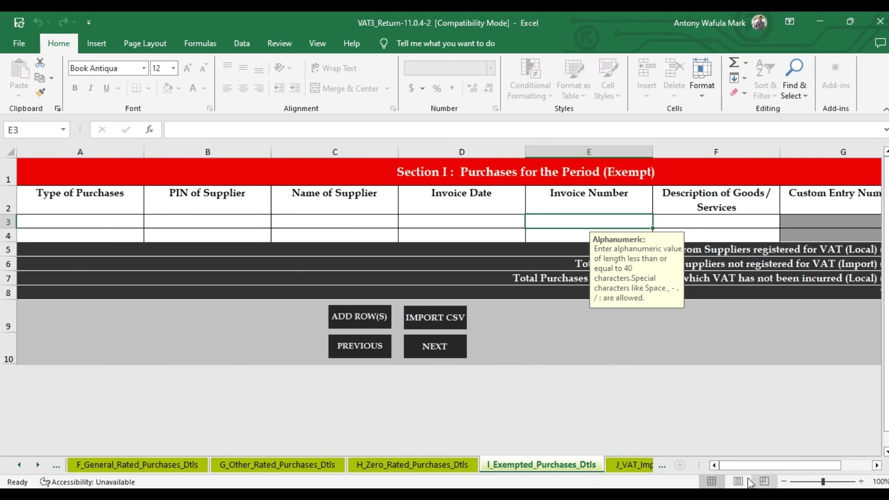
key("ctrl+Page_Down")
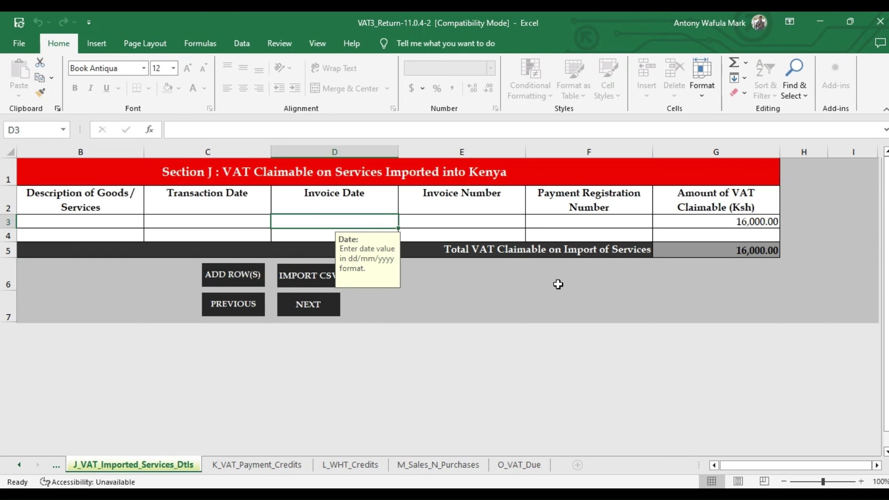
Step: Check Section J row 3 fields through the VAT claimable amount, then go to K_VAT_Payment_Credits
left_click(106, 220)
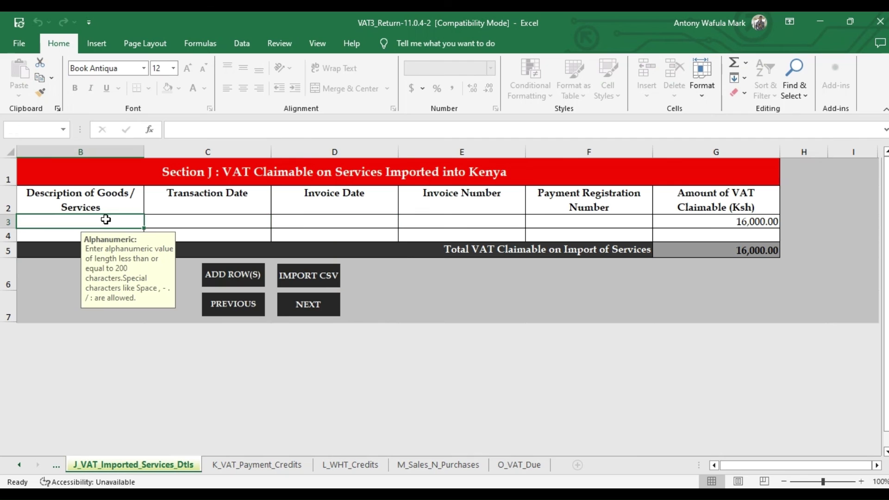
left_click(171, 227)
left_click(338, 229)
left_click(629, 222)
left_click(728, 221)
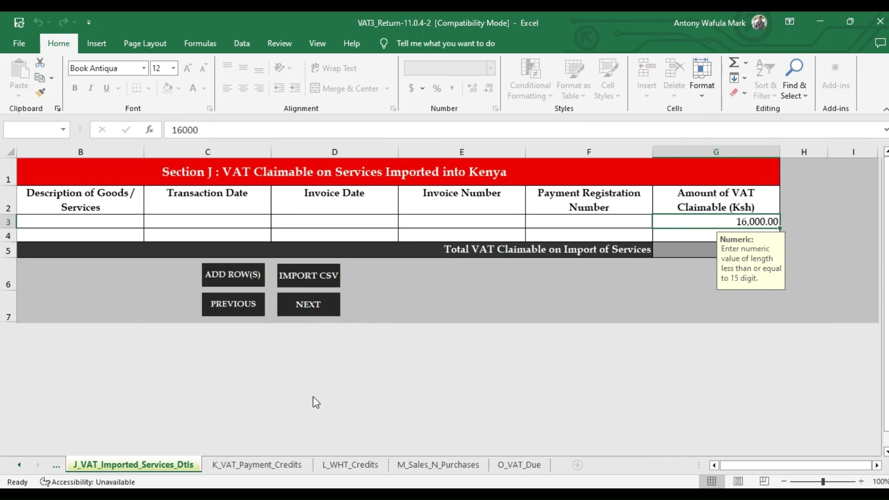
left_click(304, 306)
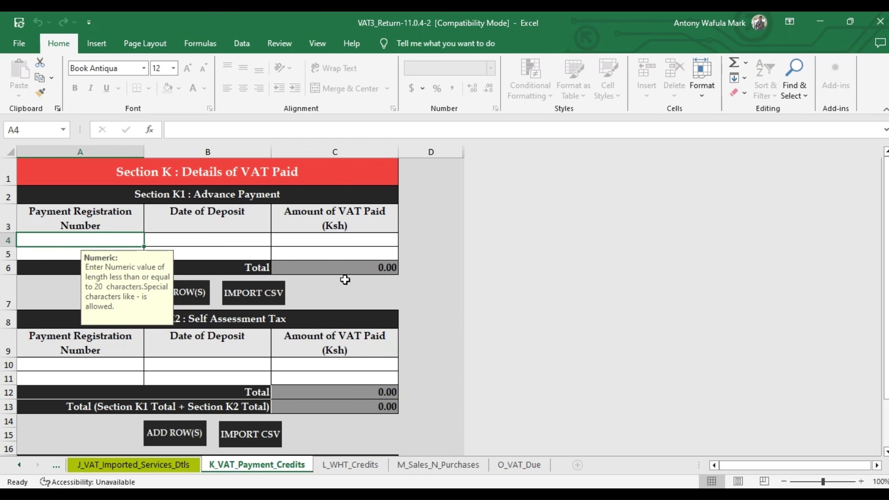
Step: Look over the L_WHT_Credits withholding tax credits sheet
scroll(297, 333, "down", 2)
scroll(294, 328, "up", 2)
left_click(345, 467)
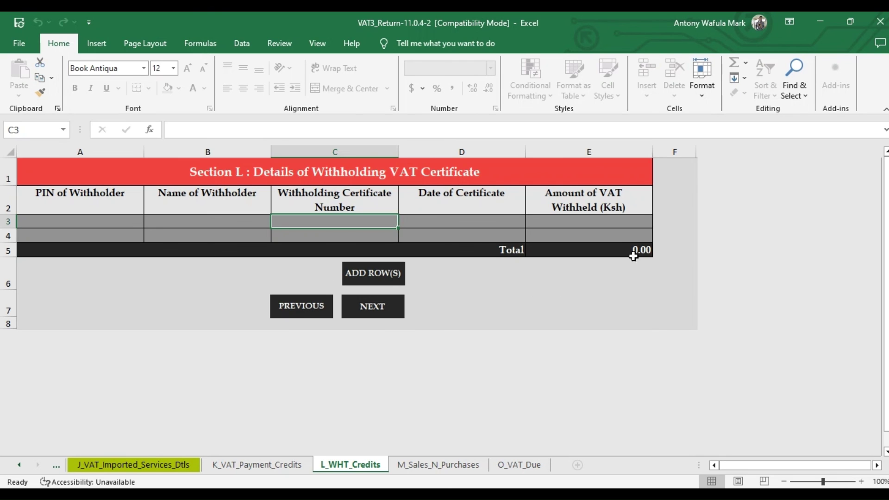
Step: Scroll through the Sections M and N sales and purchases summary, then open O_VAT_Due
left_click(440, 468)
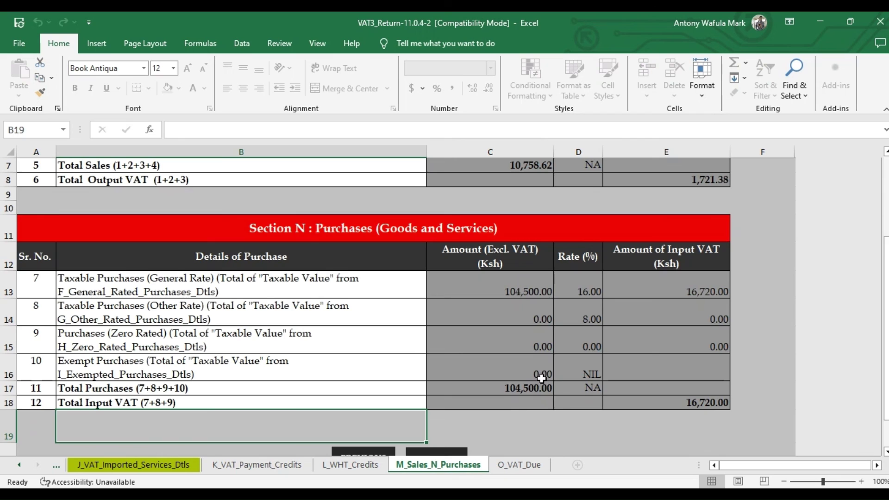
scroll(543, 375, "up", 2)
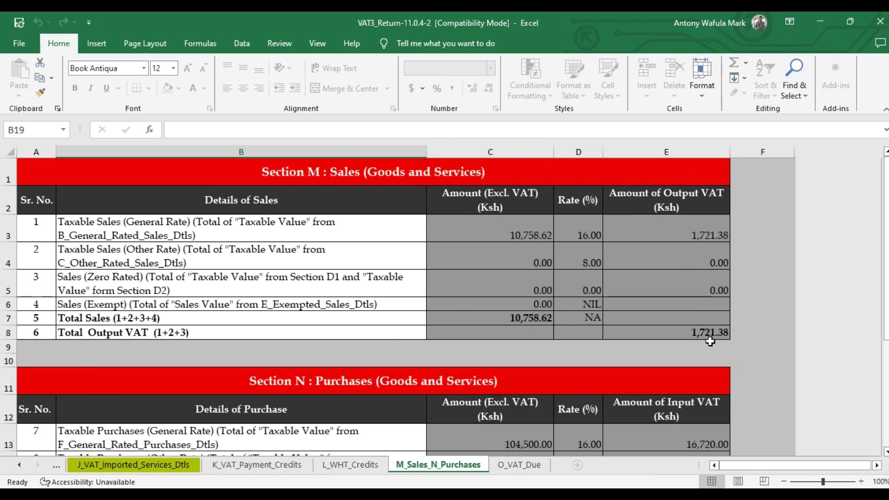
scroll(709, 340, "down", 1)
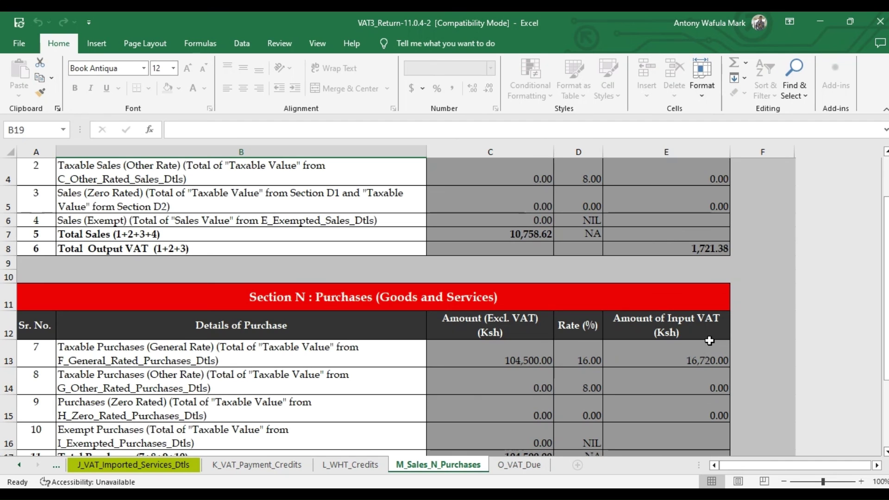
scroll(605, 390, "down", 3)
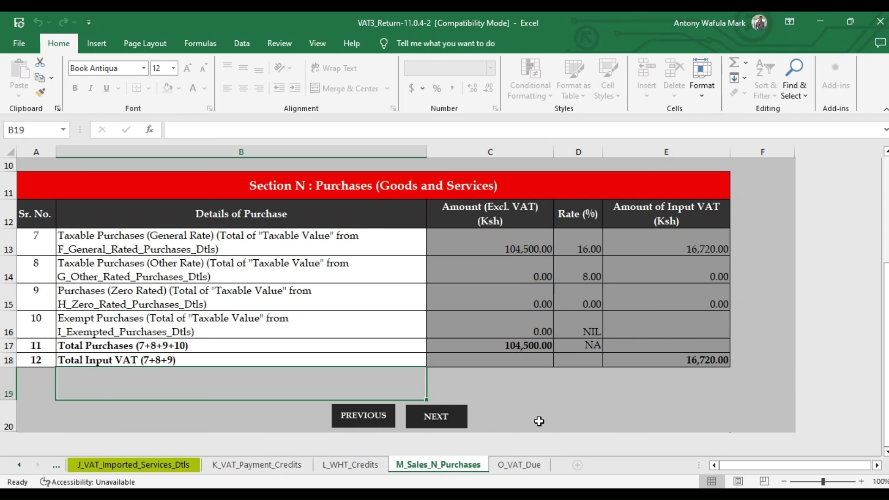
left_click(455, 417)
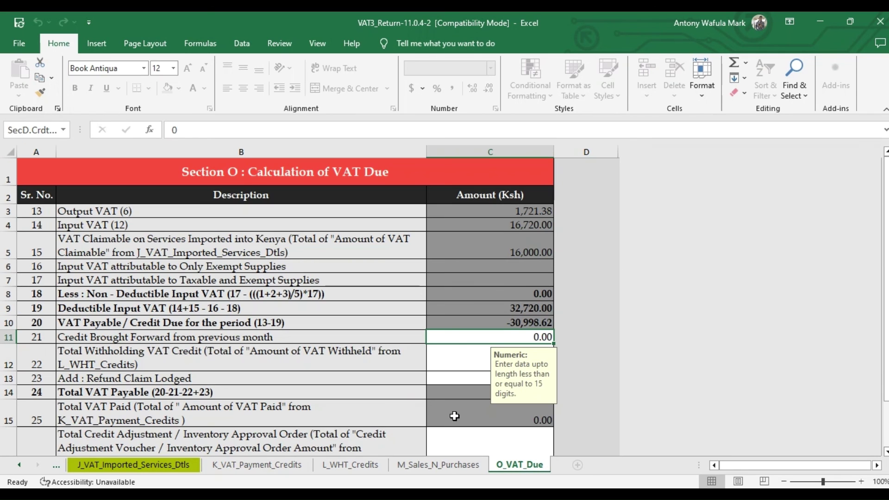
scroll(423, 375, "down", 2)
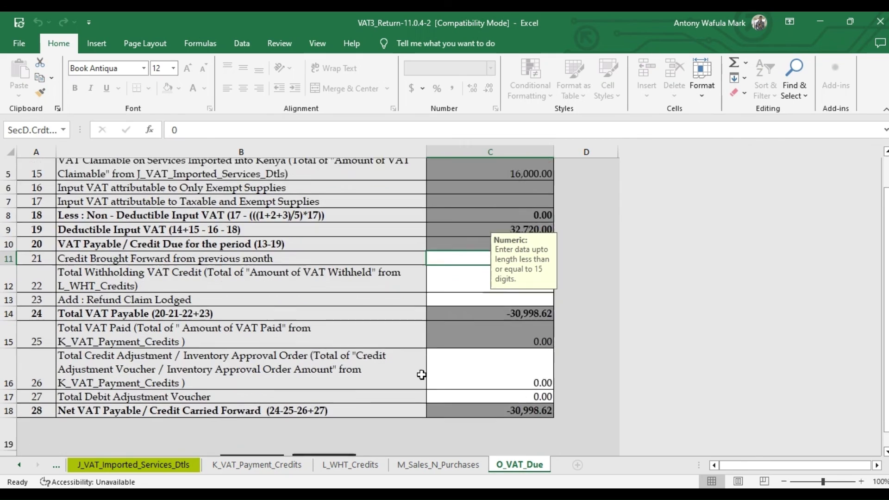
scroll(423, 375, "up", 2)
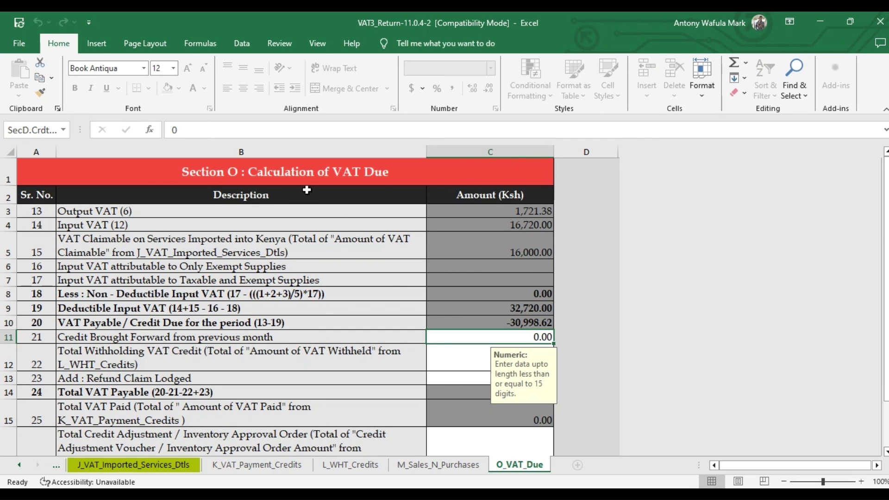
scroll(408, 227, "down", 3)
scroll(408, 227, "up", 3)
scroll(408, 226, "down", 2)
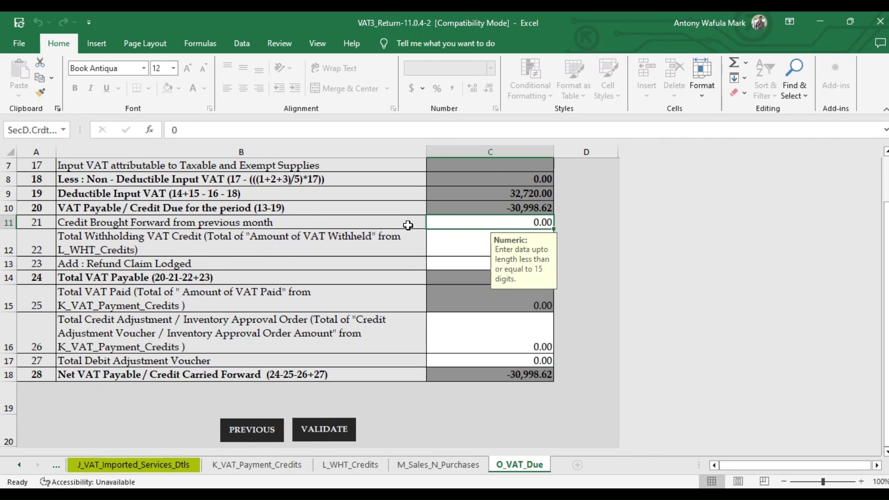